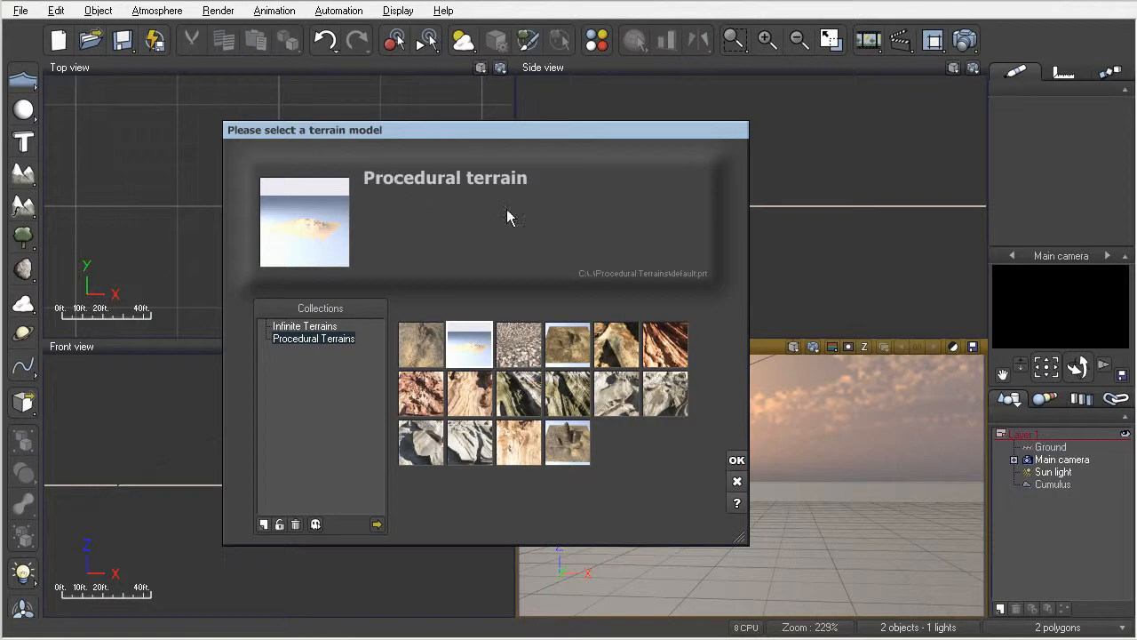
Step: Create a default procedural terrain in the scene and open it in the terrain editor
left_click(736, 462)
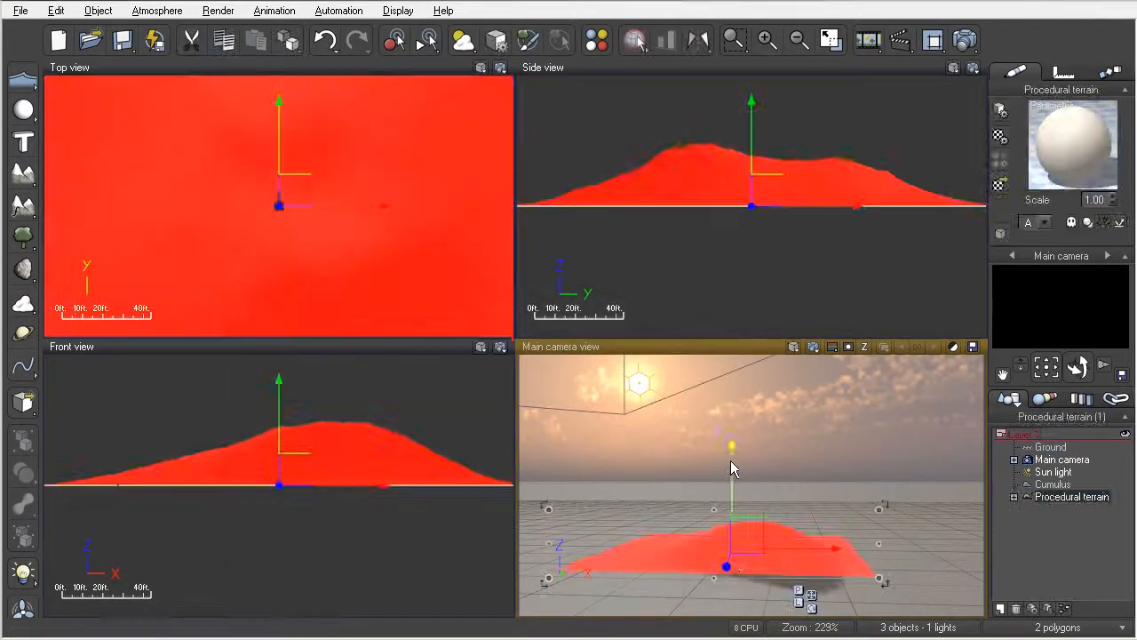
scroll(739, 551, "up", 5)
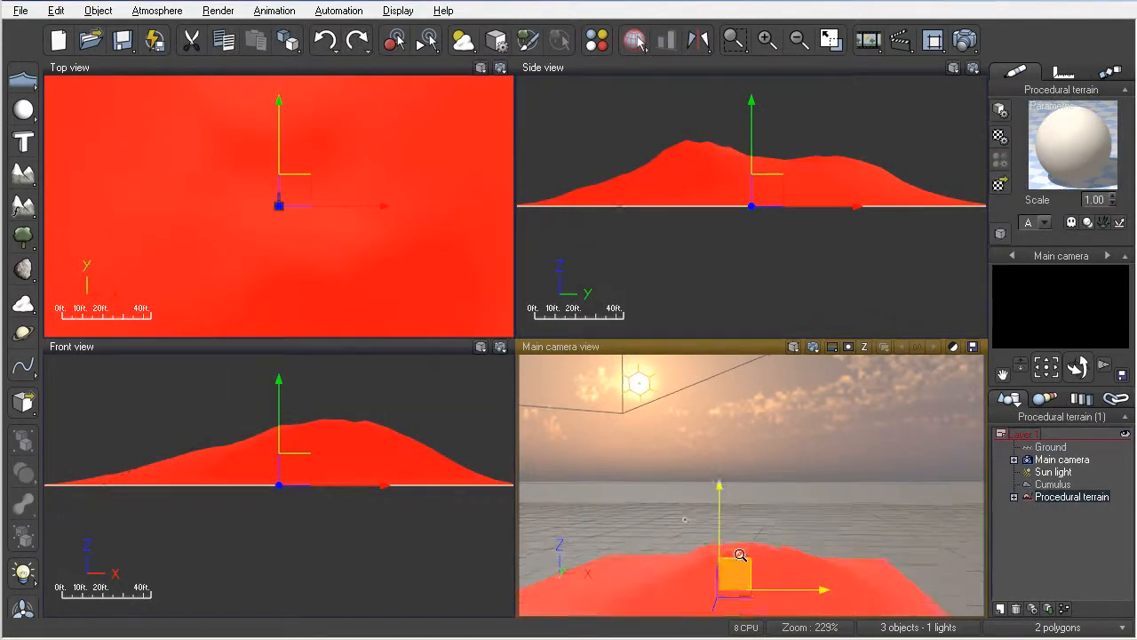
right_click_drag(738, 558, 737, 452)
double_click(737, 469)
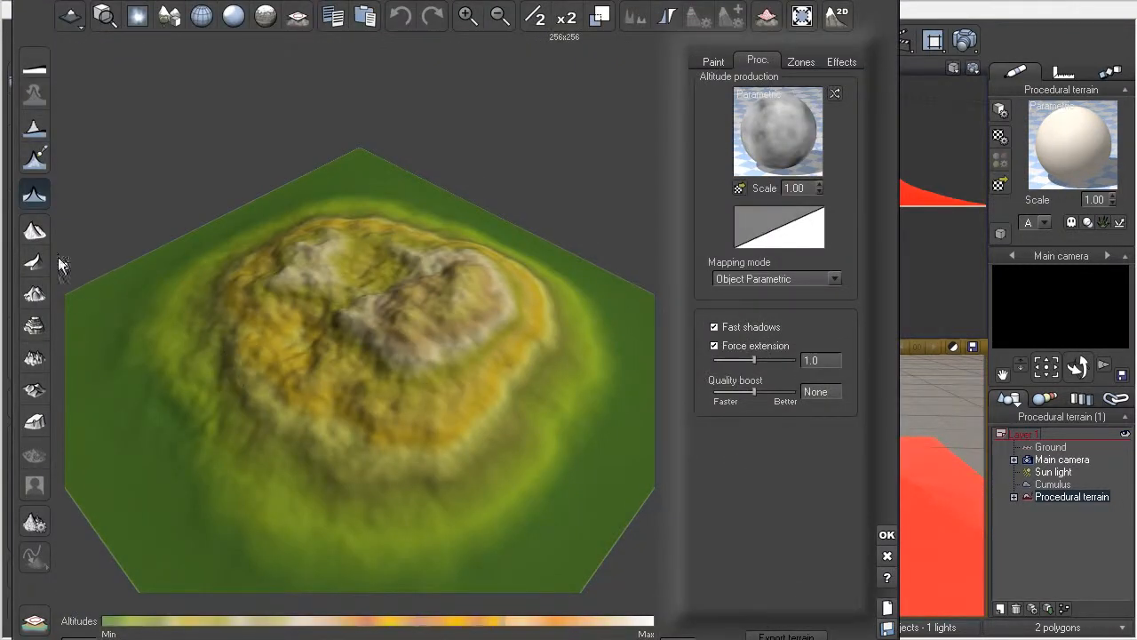
Step: Apply the mountain terrain preset repeatedly to generate new random mountain shapes
left_click(37, 232)
left_click(39, 233)
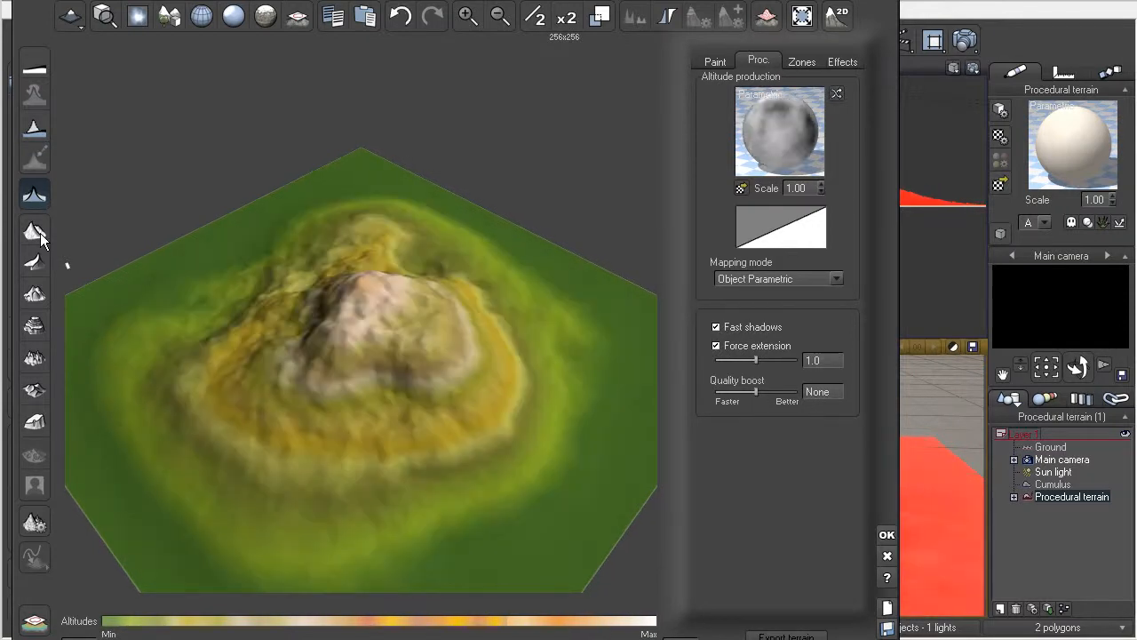
left_click(37, 232)
left_click(37, 265)
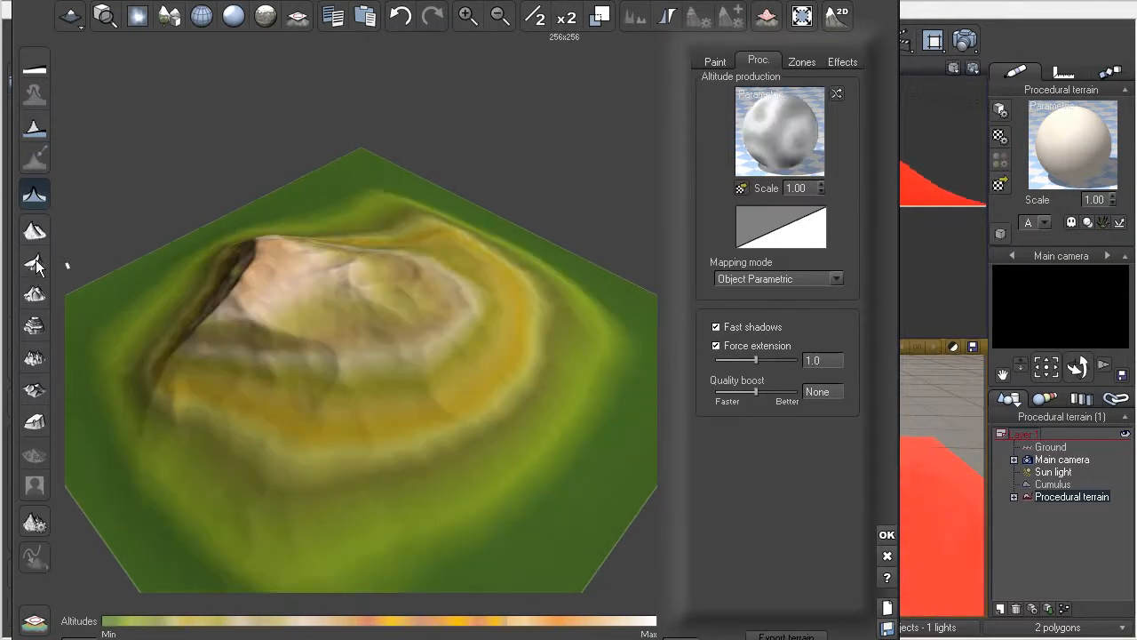
left_click(33, 233)
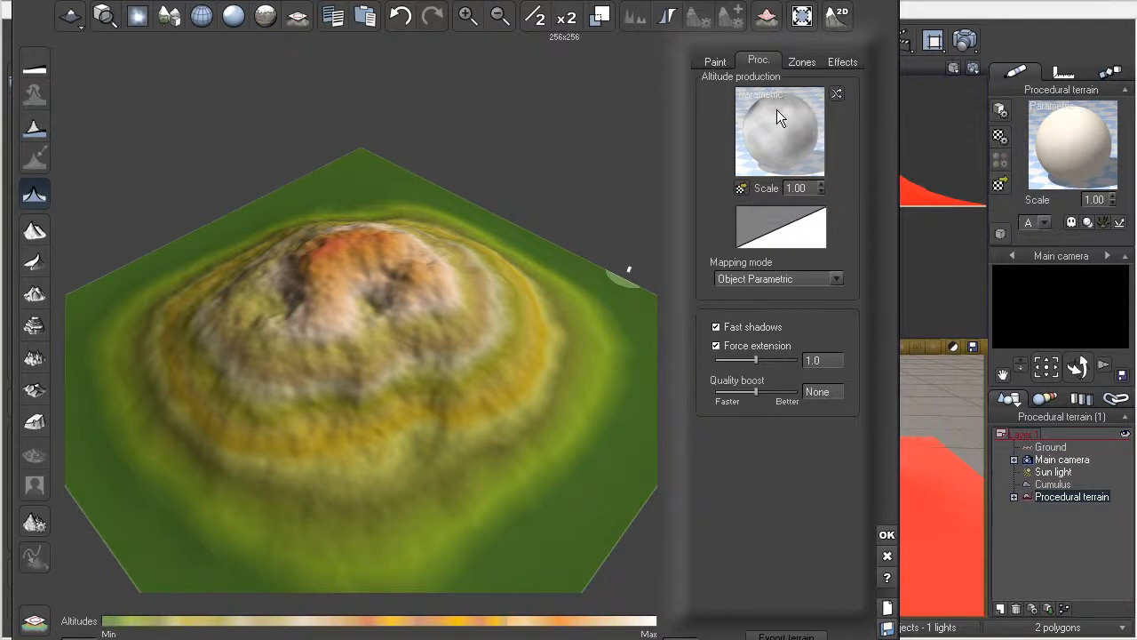
left_click(34, 233)
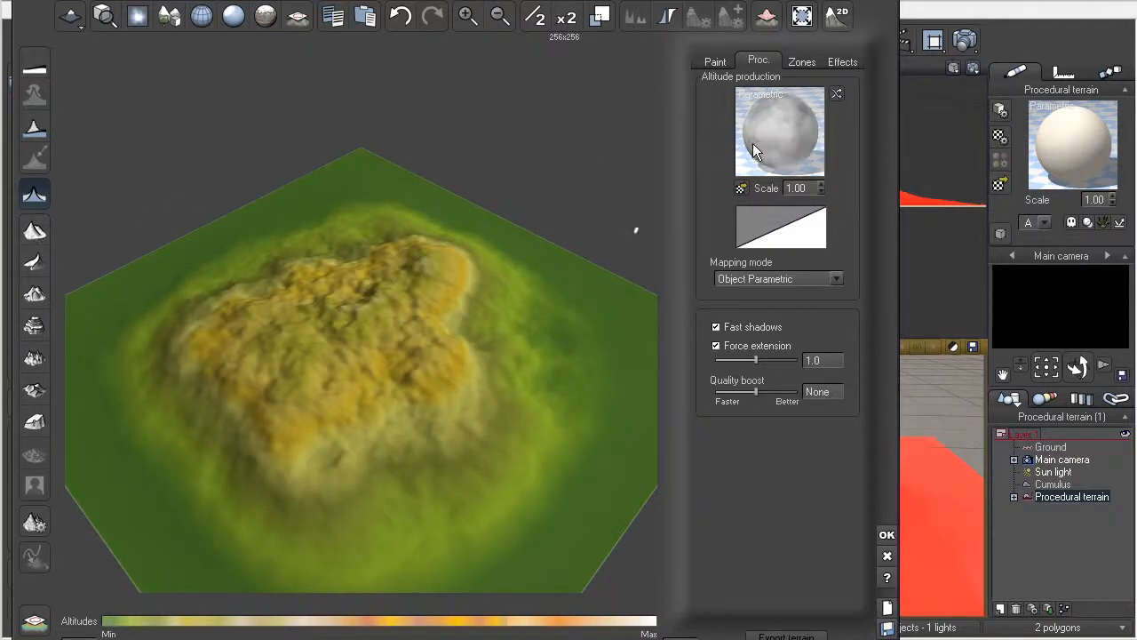
left_click(33, 227)
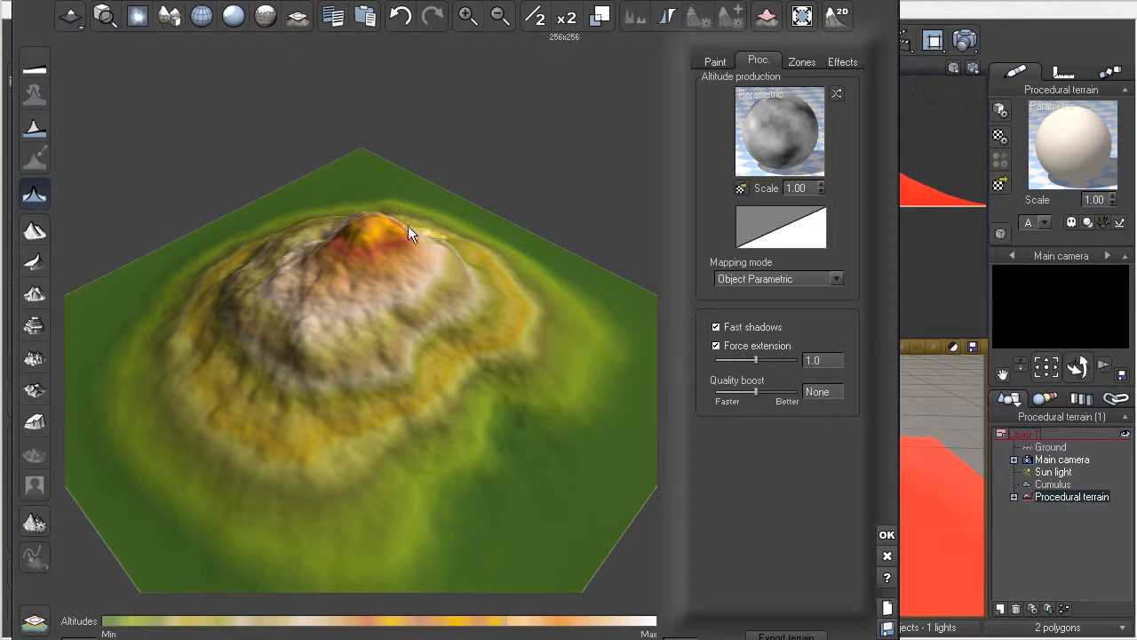
Step: Randomize the altitude production function several times to vary the terrain's shape
left_click(837, 95)
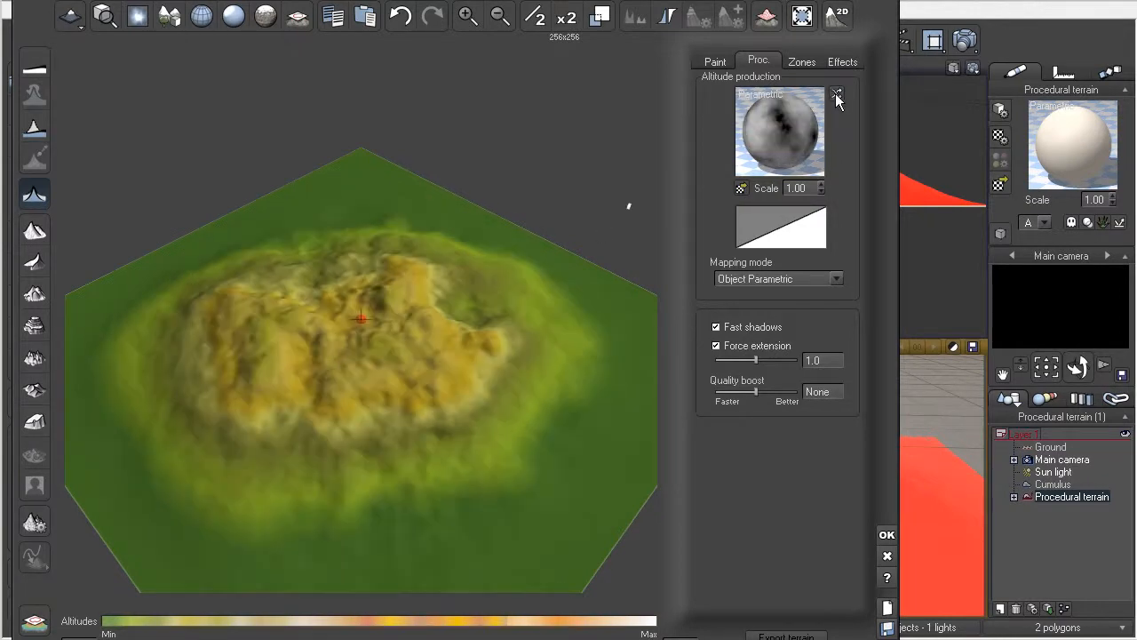
left_click(836, 95)
left_click(836, 96)
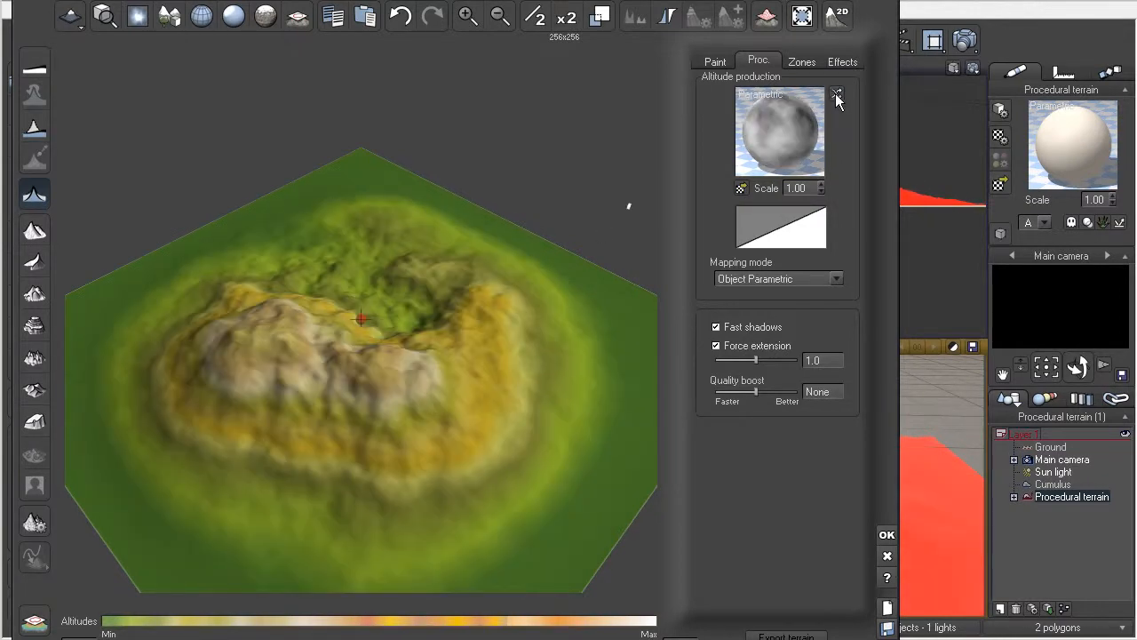
left_click(836, 95)
left_click(836, 95)
left_click(836, 95)
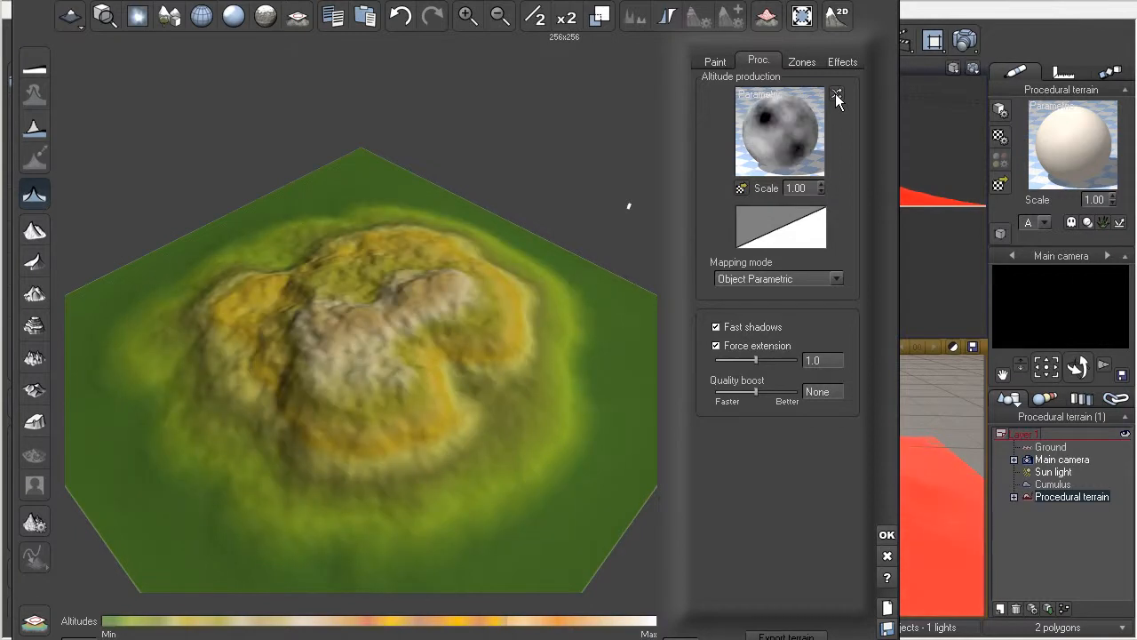
left_click(837, 95)
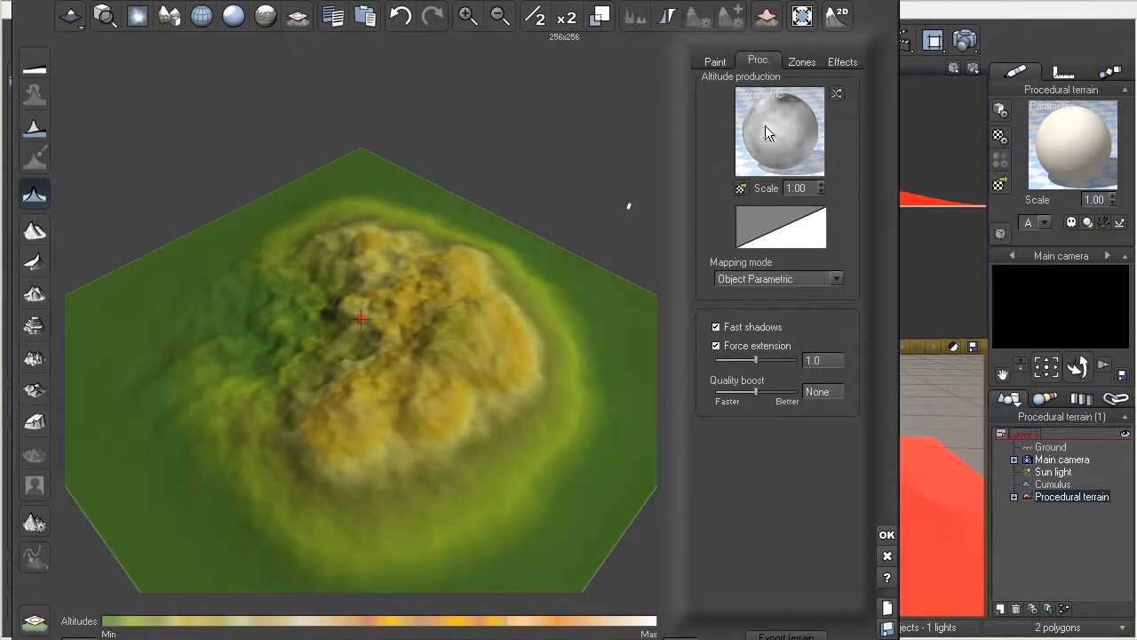
Step: Open the altitude production function for editing and bring up the full settings of its Simple Fractal node
right_click(769, 125)
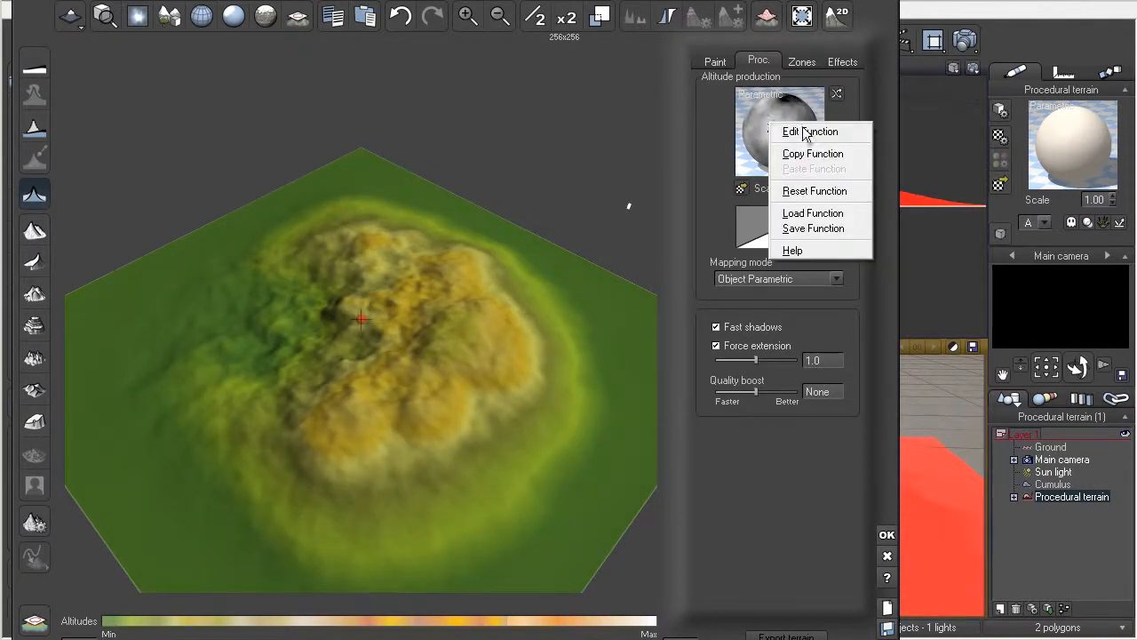
left_click(803, 133)
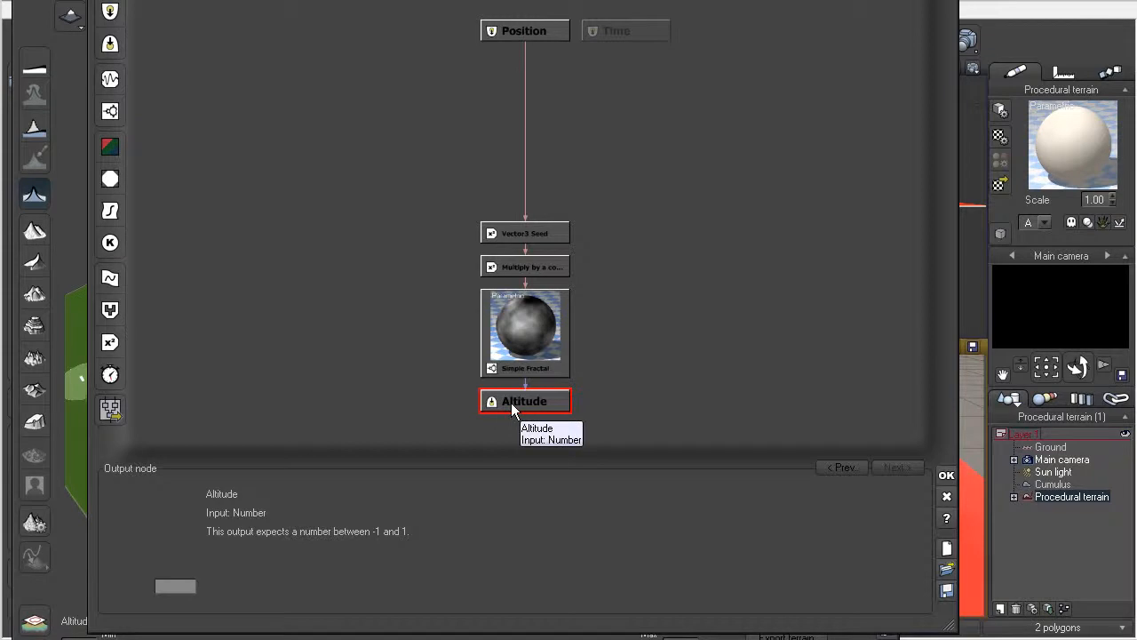
left_click(523, 336)
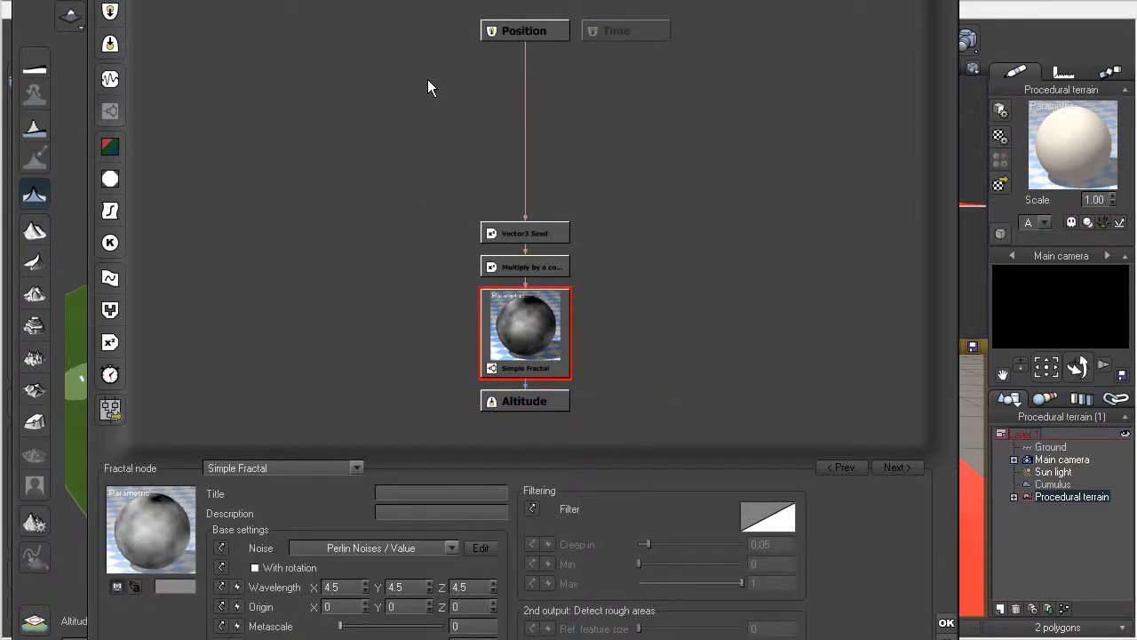
left_click_drag(497, 11, 497, 0)
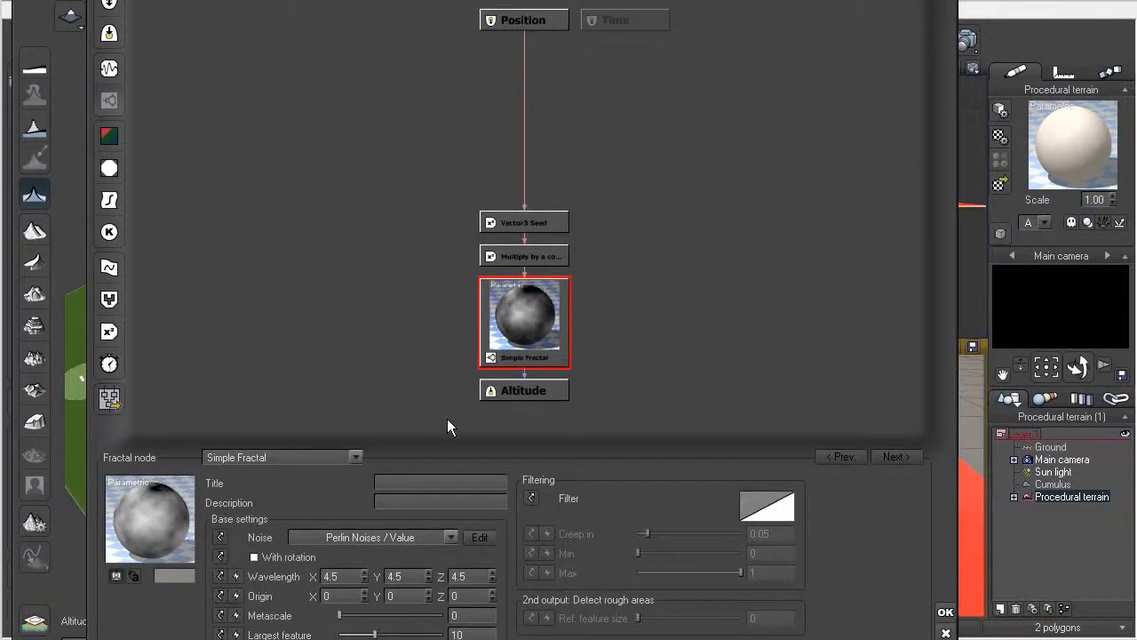
mouse_move(451, 639)
left_mouse_down()
mouse_move(447, 621)
mouse_move(447, 631)
left_mouse_up()
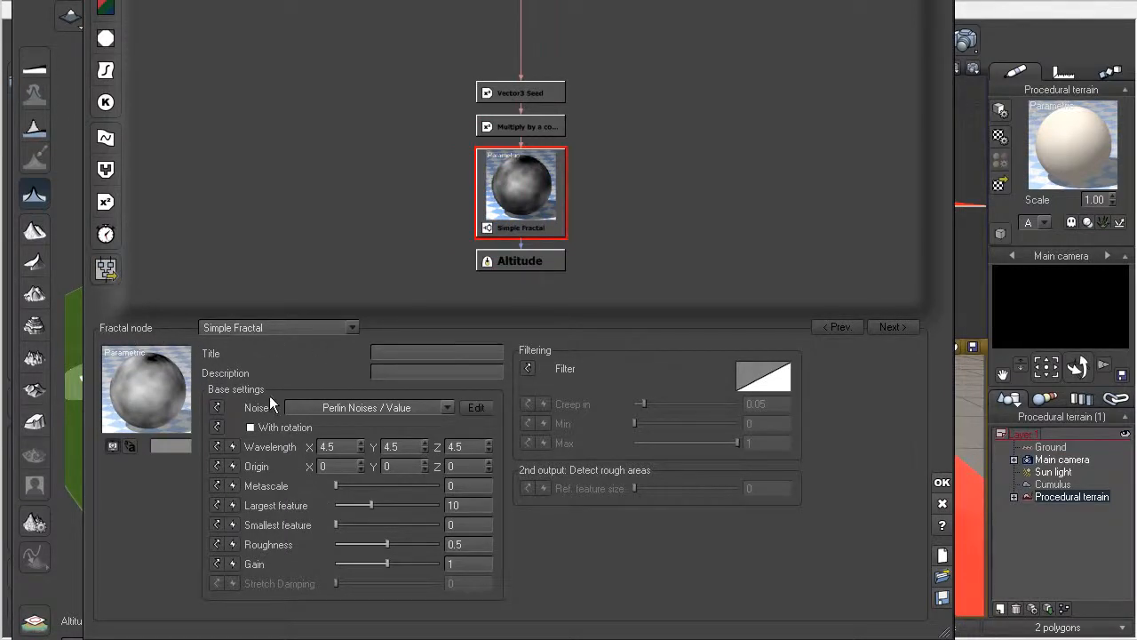
Step: Try the Grainy Fractal, Rocky Mountains and Eroded Rocky Mountains types on the fractal node, applying the last one to the terrain
left_click(353, 328)
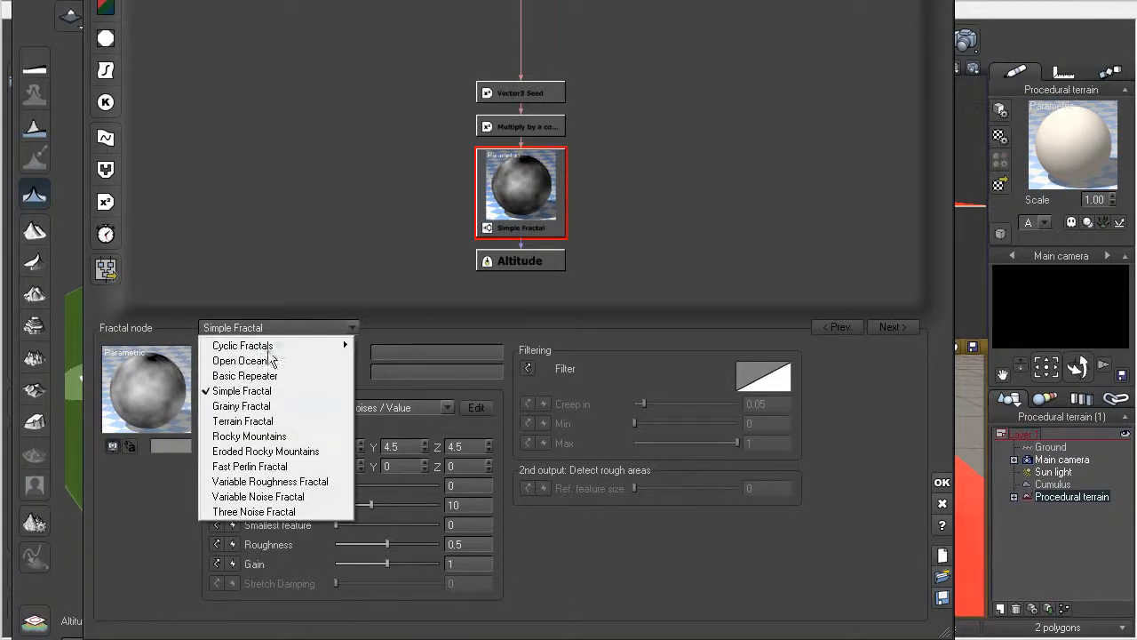
left_click(246, 406)
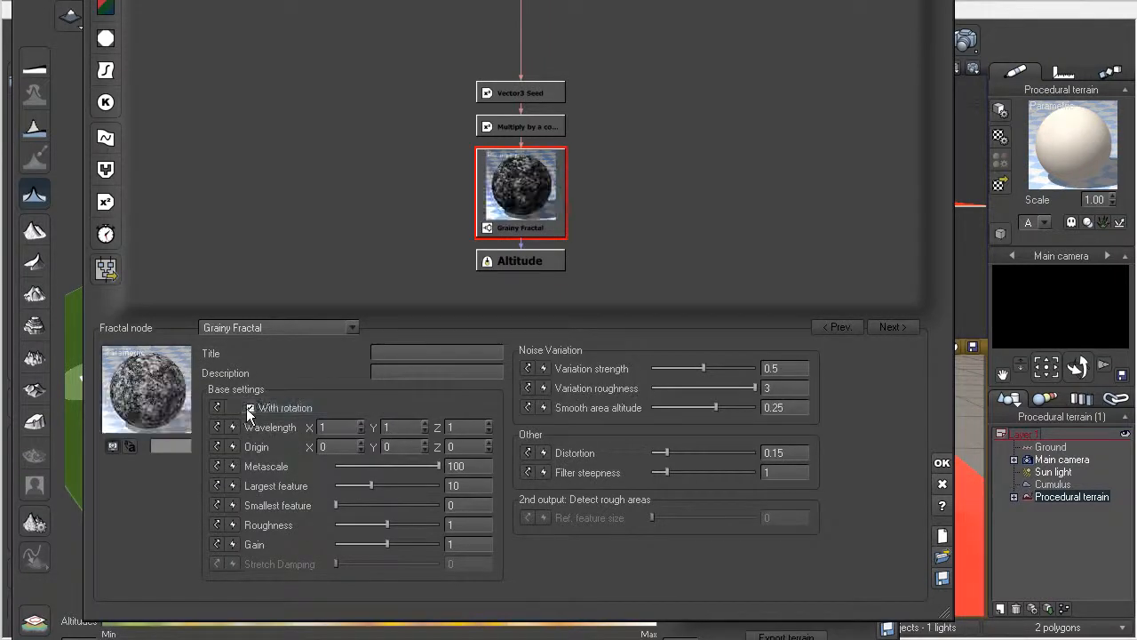
left_click(347, 329)
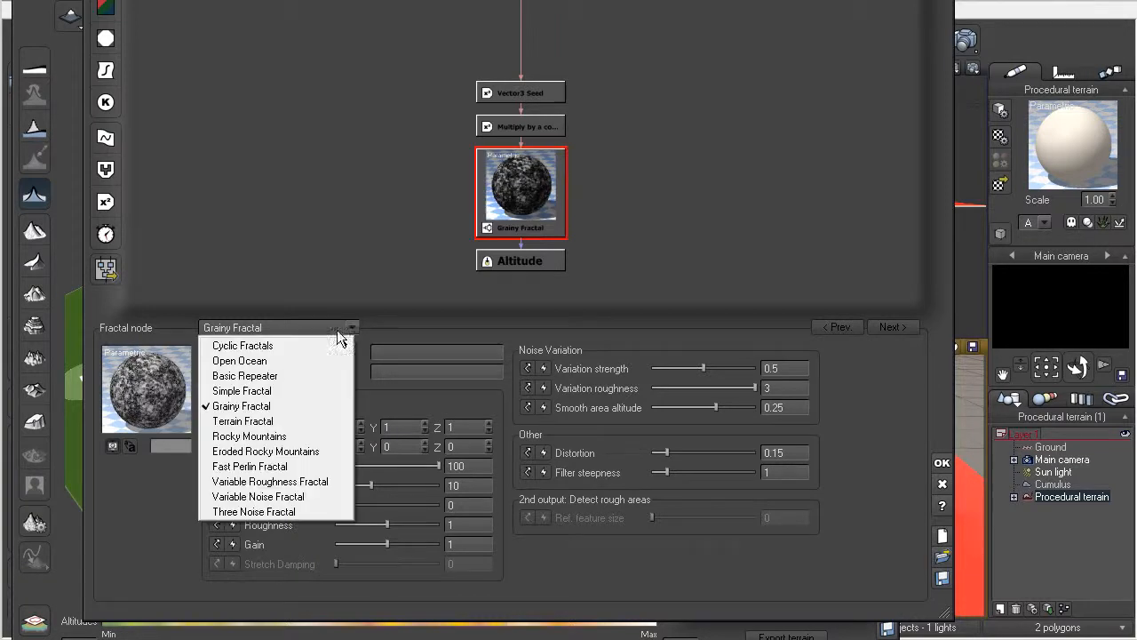
left_click(250, 437)
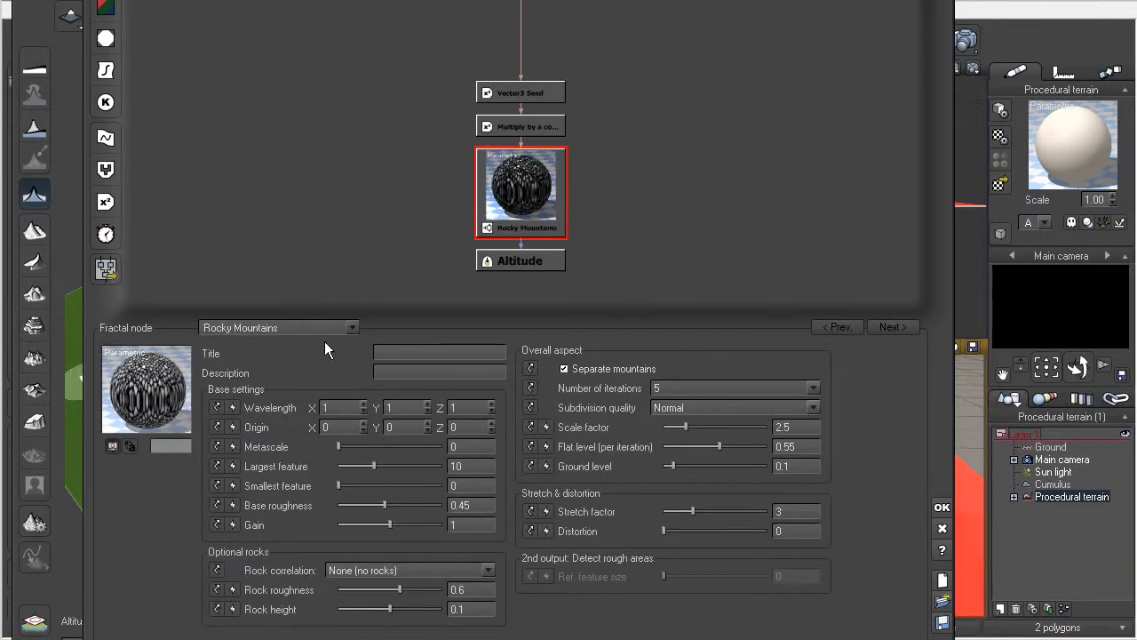
left_click(347, 329)
left_click(265, 451)
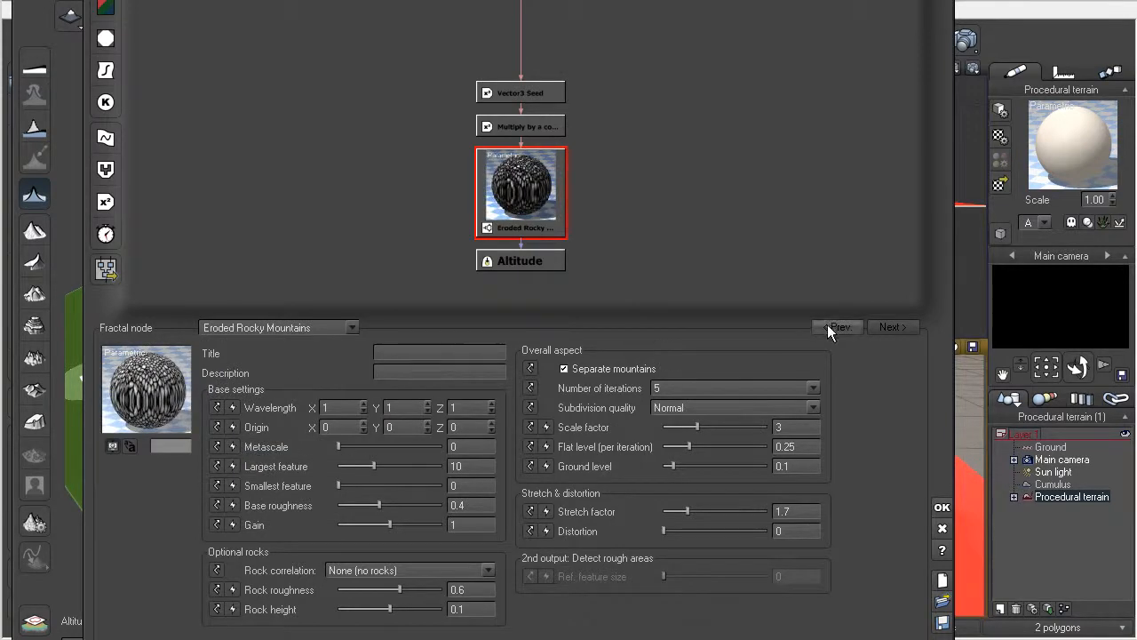
left_click(942, 507)
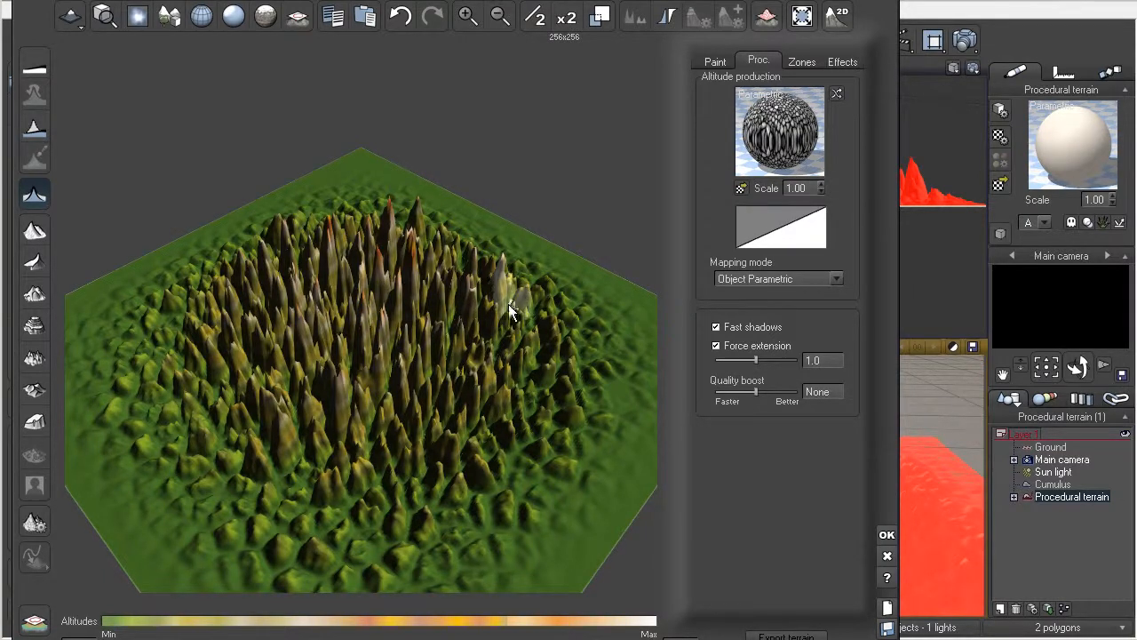
Step: Edit the altitude function again and change its Eroded Rocky Mountains node to Simple Fractal
right_click(770, 125)
left_click(803, 129)
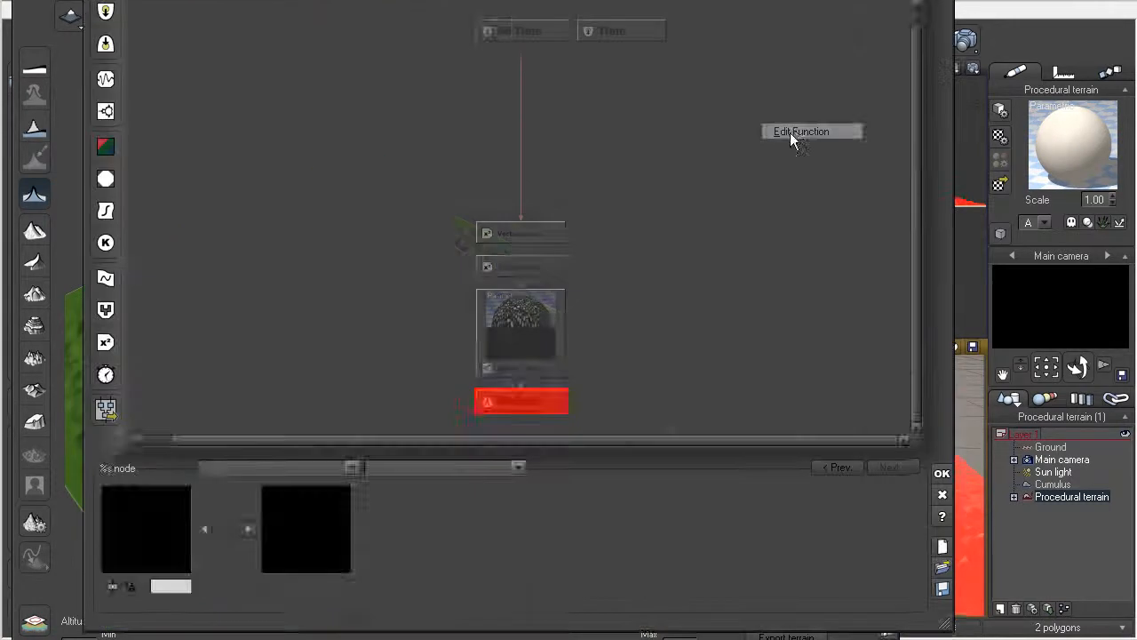
left_click(513, 347)
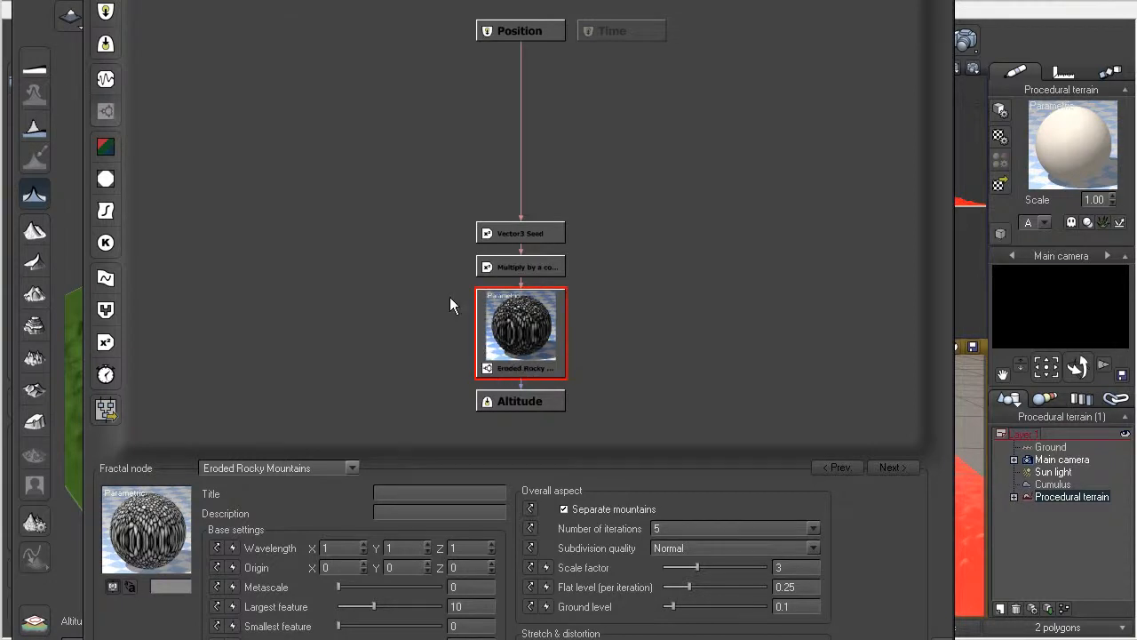
mouse_move(366, 639)
left_mouse_down()
mouse_move(372, 523)
mouse_move(383, 636)
left_mouse_up()
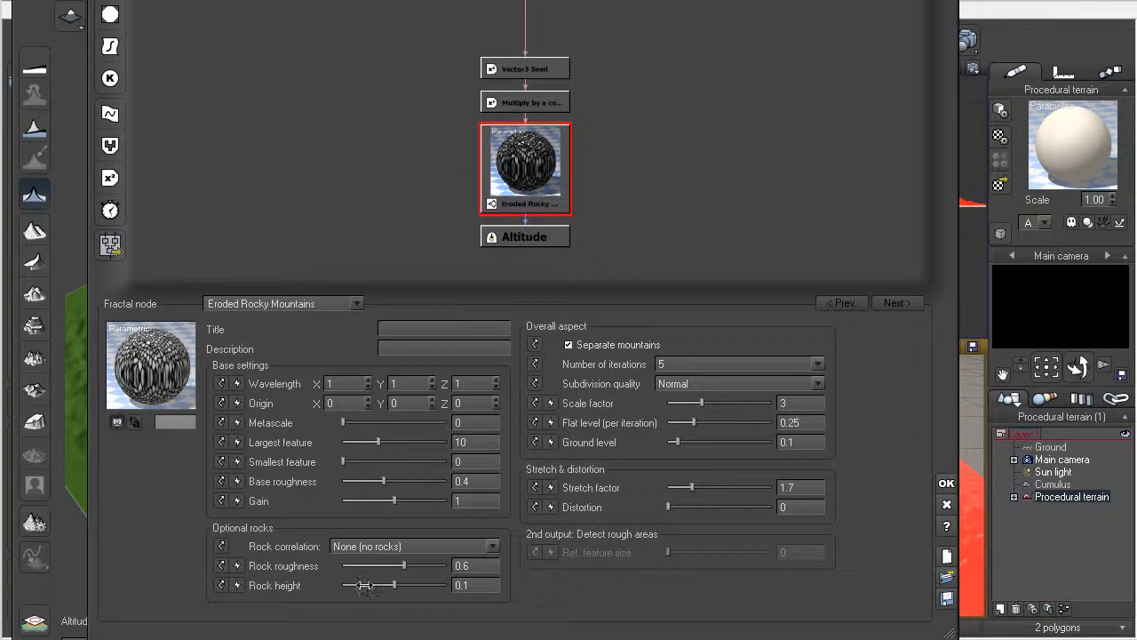
left_click(354, 304)
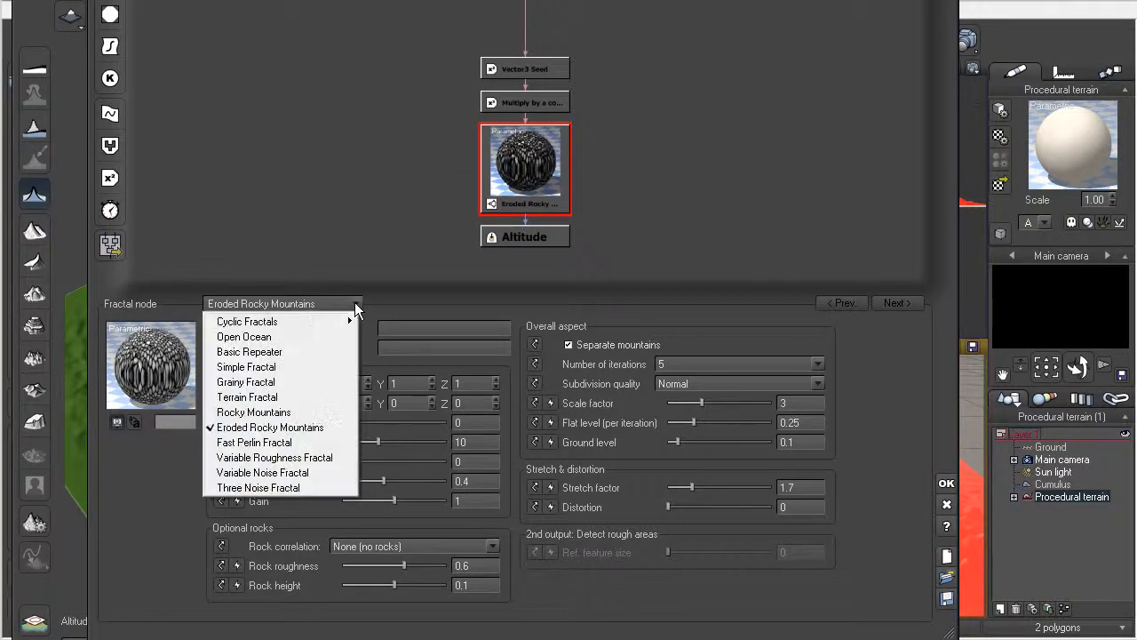
left_click(249, 369)
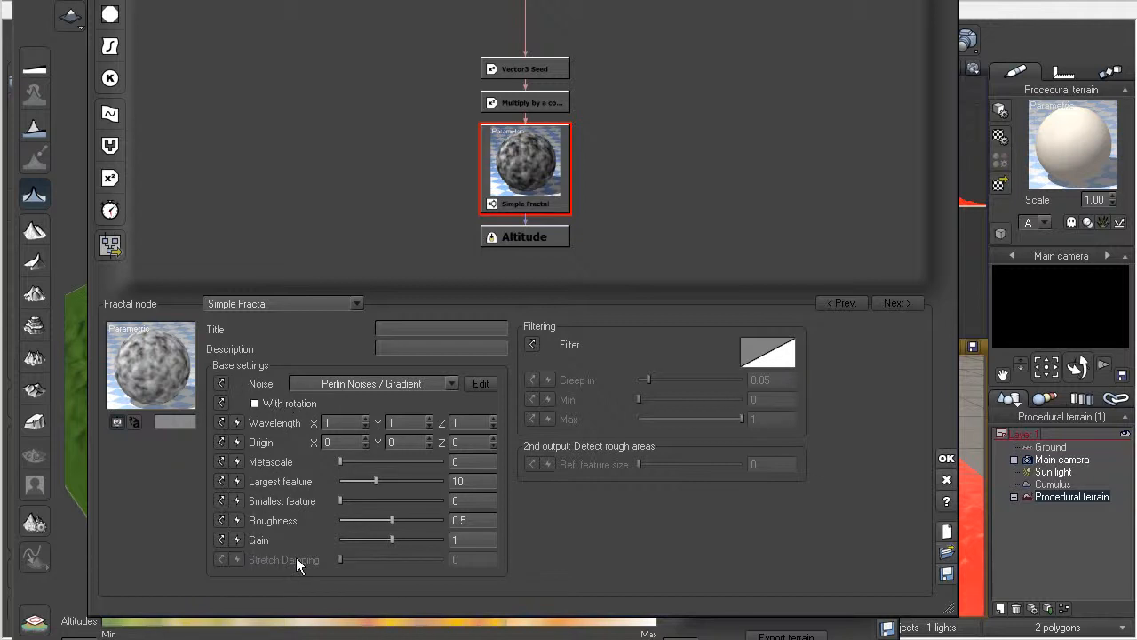
Step: Set the Simple Fractal node's noise to Cellular Patterns / Chipped and apply the function to the terrain
left_click(333, 441)
left_click(451, 383)
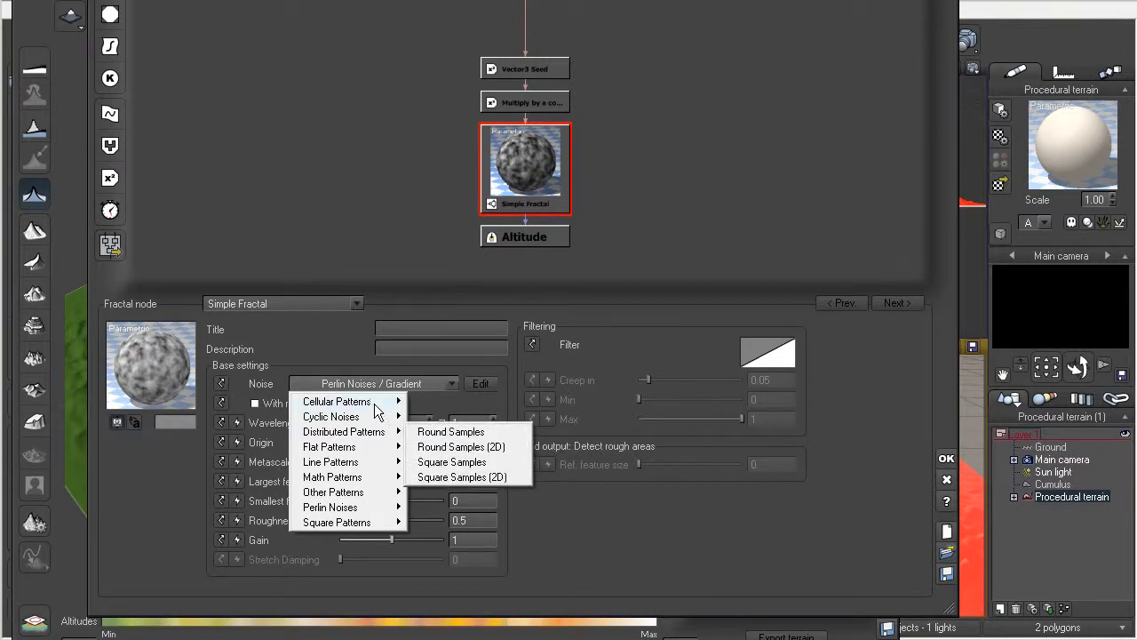
mouse_move(373, 405)
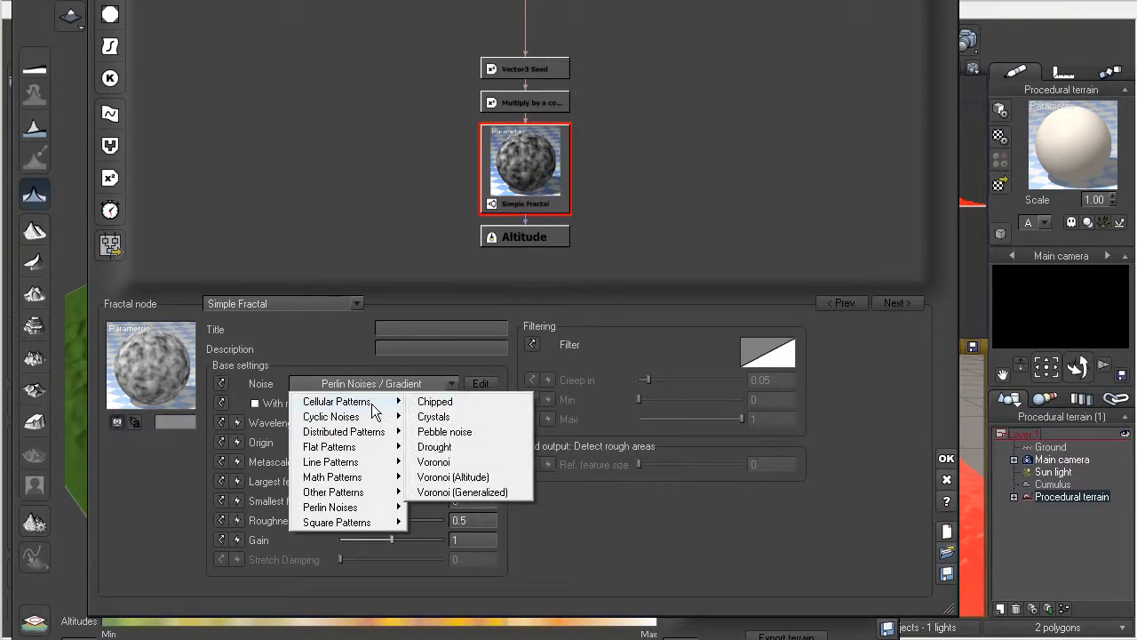
left_click(434, 402)
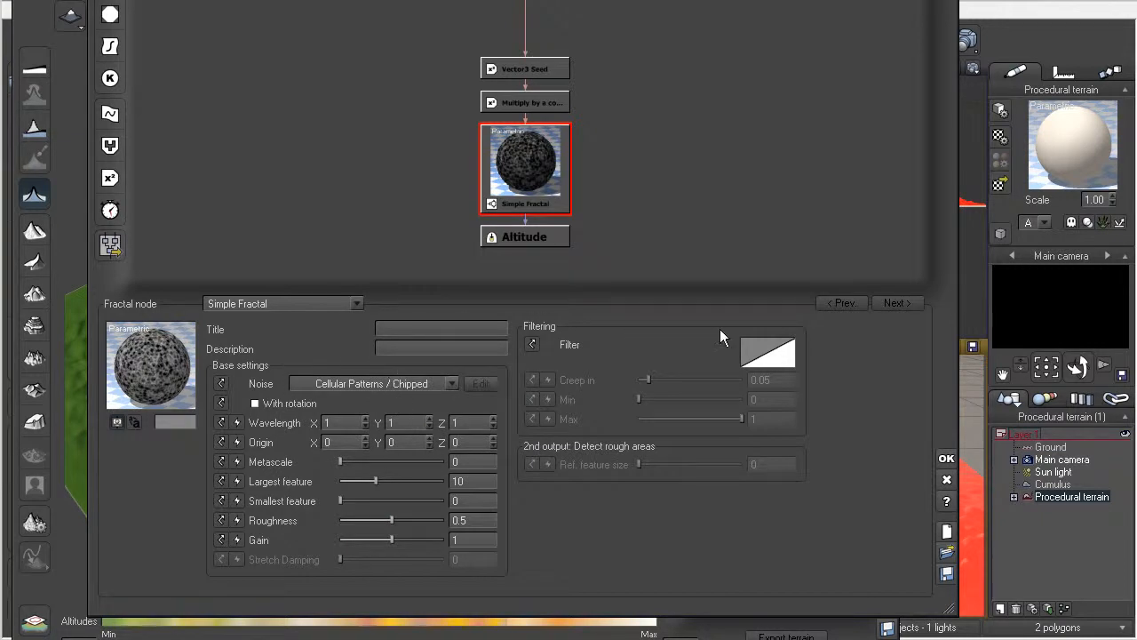
left_click(941, 459)
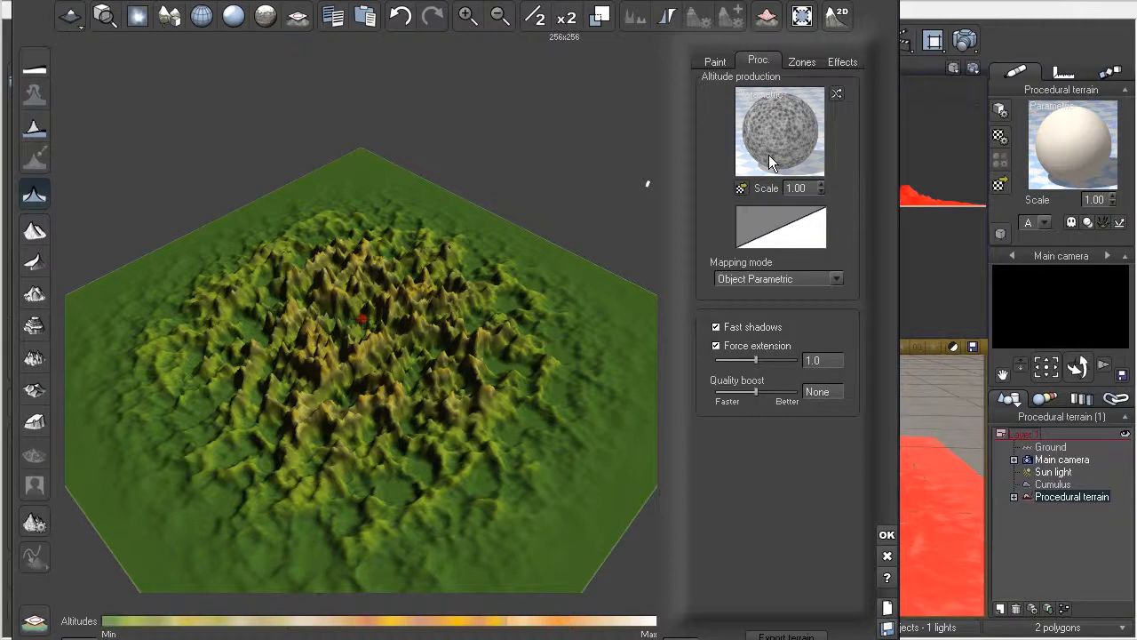
Step: Open the altitude production function for editing again and display all base settings of its Simple Fractal node
right_click(773, 145)
left_click(793, 156)
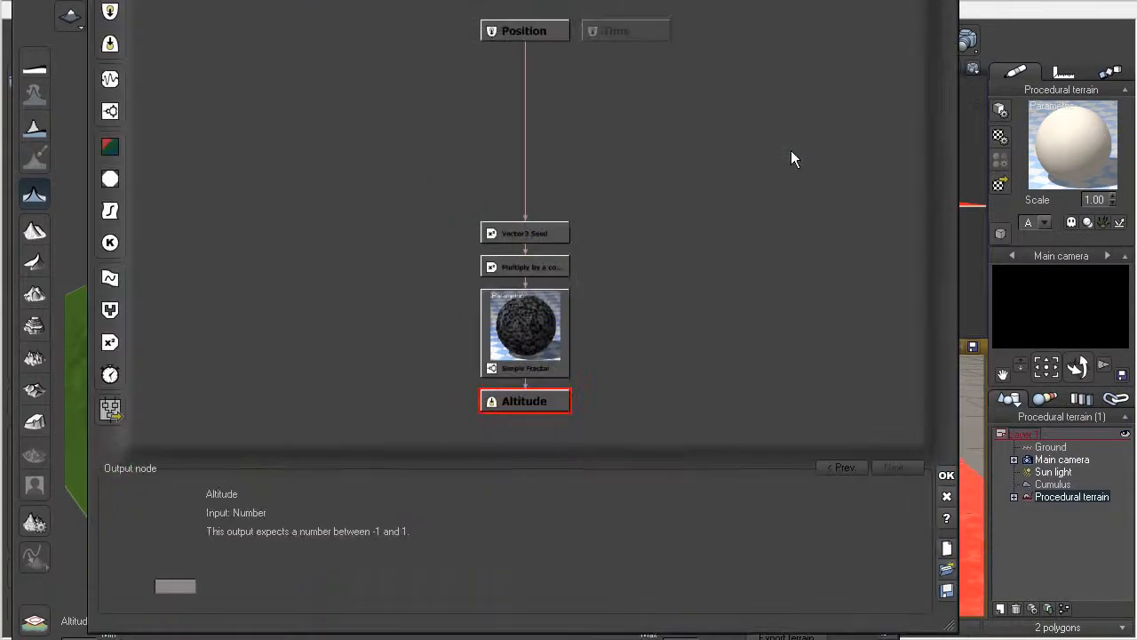
left_click(540, 337)
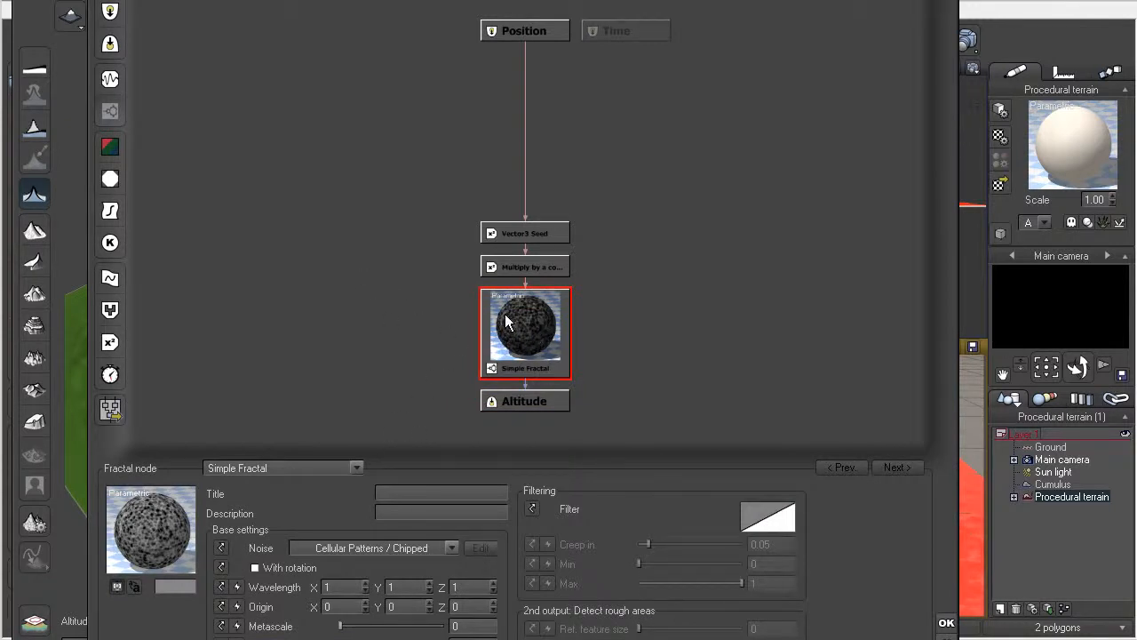
mouse_move(401, 639)
left_mouse_down()
mouse_move(406, 618)
mouse_move(404, 630)
left_mouse_up()
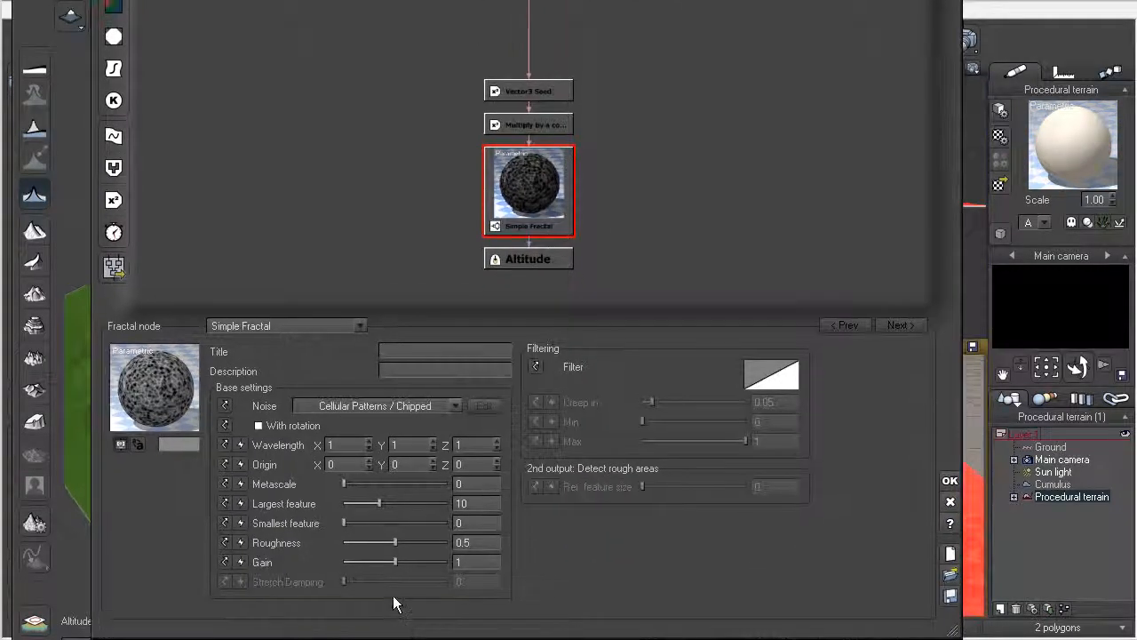
Step: Try the Cellular Patterns / Voronoi (Altitude) and Other Patterns / Granite noises on the Simple Fractal node
left_click(457, 405)
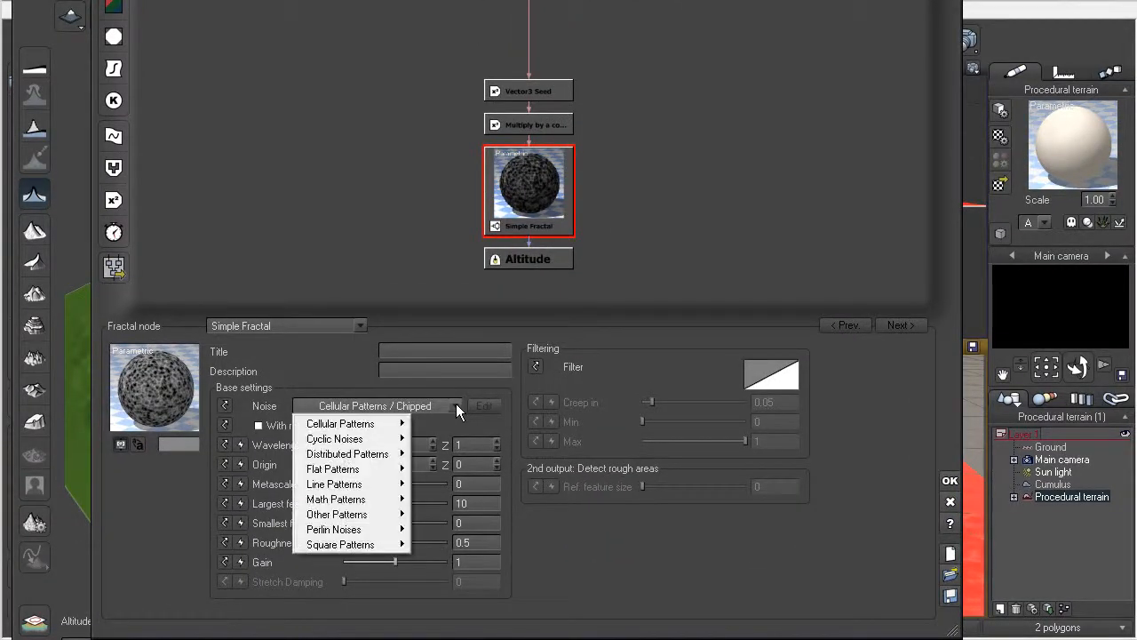
mouse_move(382, 429)
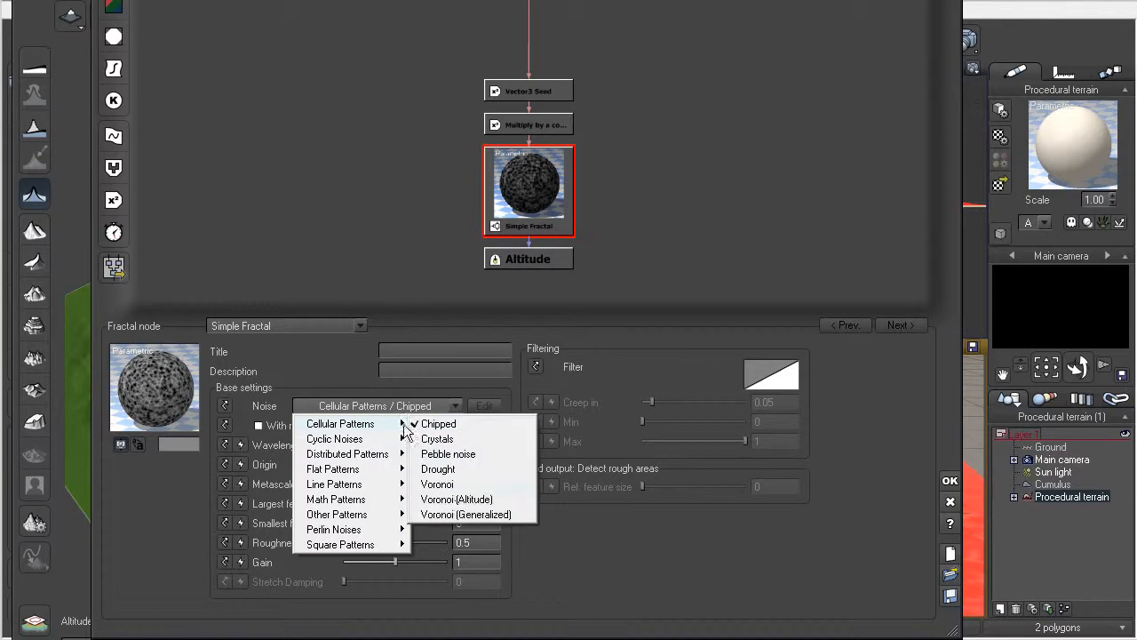
left_click(446, 499)
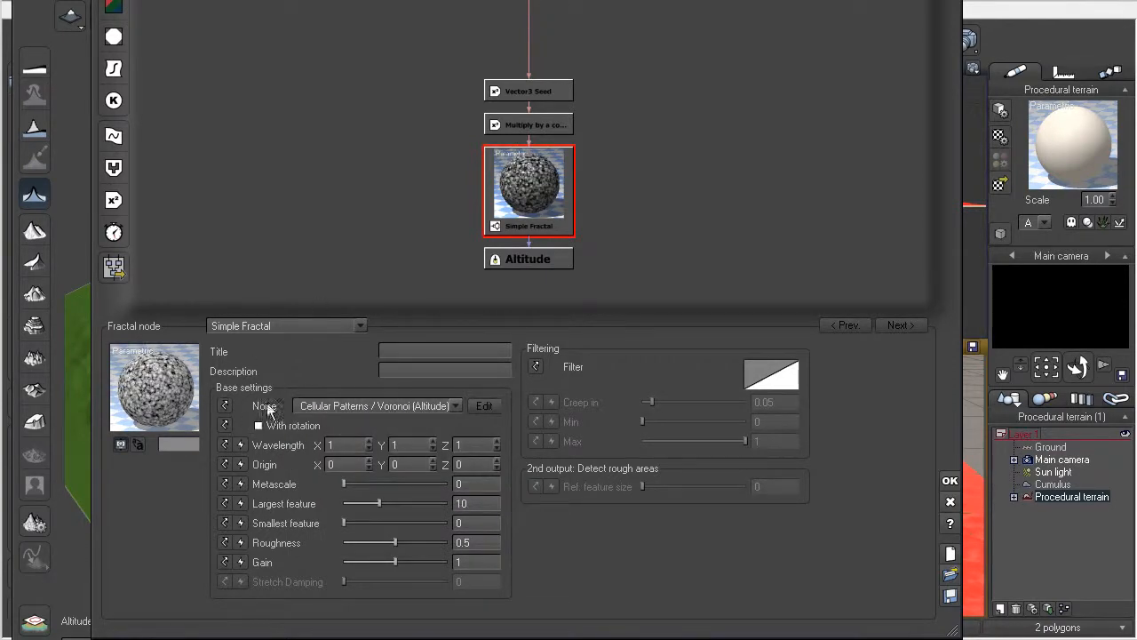
left_click(455, 405)
mouse_move(360, 514)
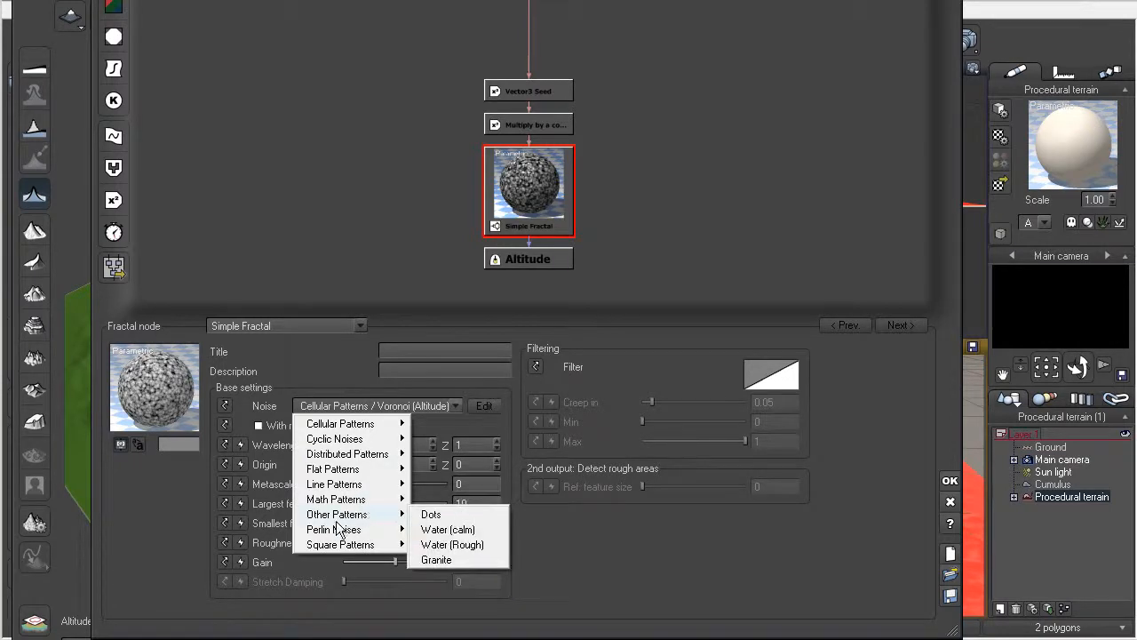
left_click(437, 559)
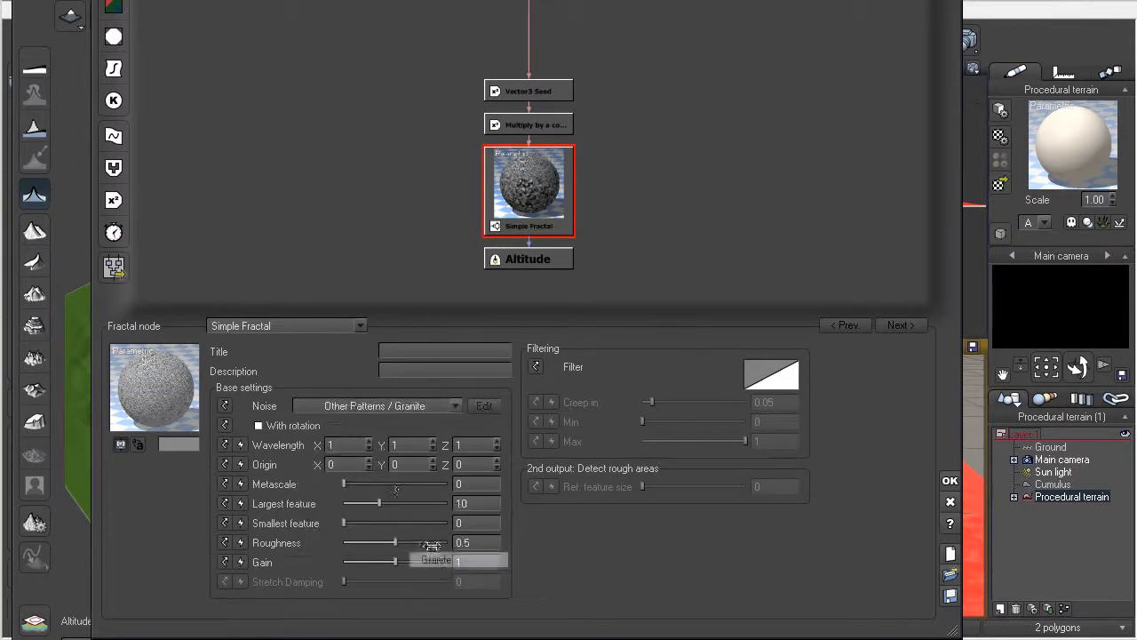
Step: Set the Simple Fractal node's noise to Flat Patterns / Varying Blocks and look through the other available noise categories
left_click(453, 406)
mouse_move(338, 471)
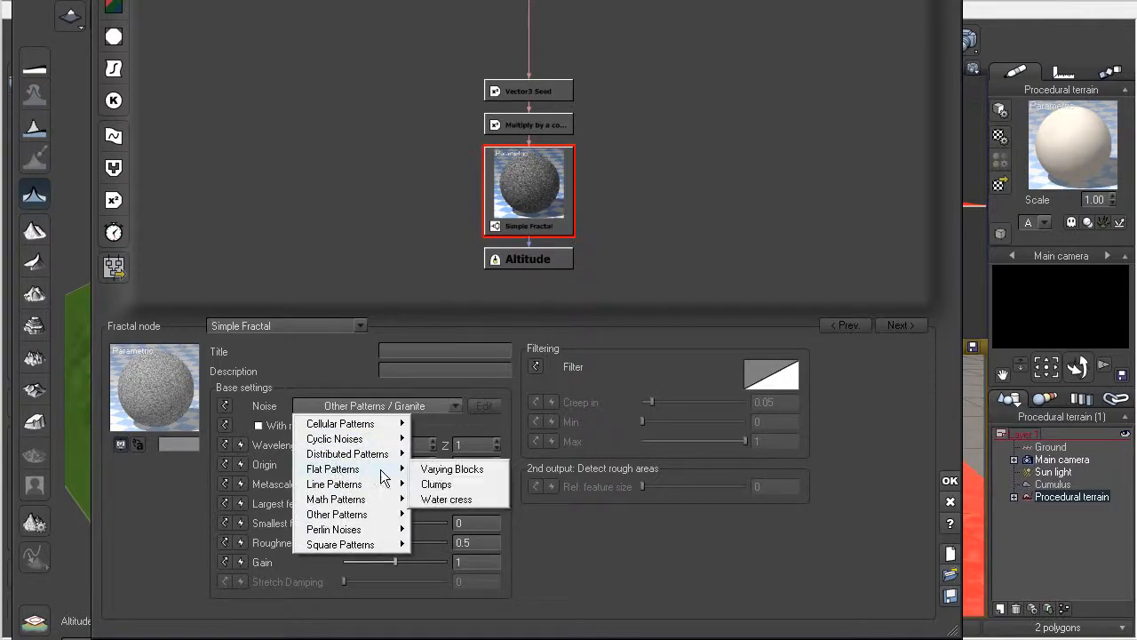
left_click(443, 468)
left_click(453, 407)
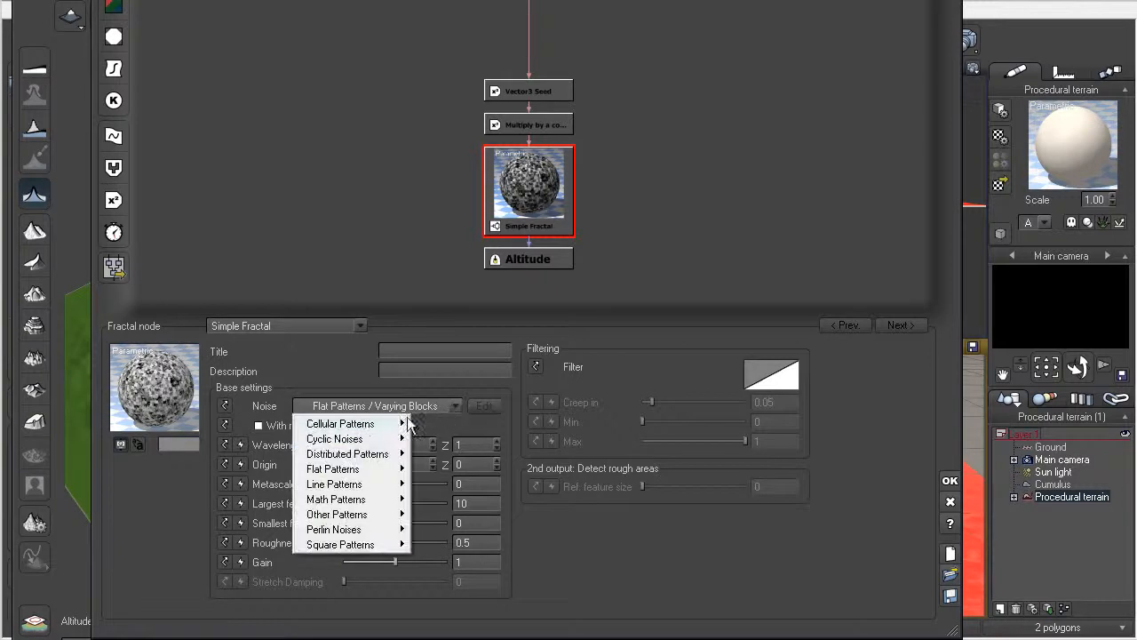
mouse_move(349, 471)
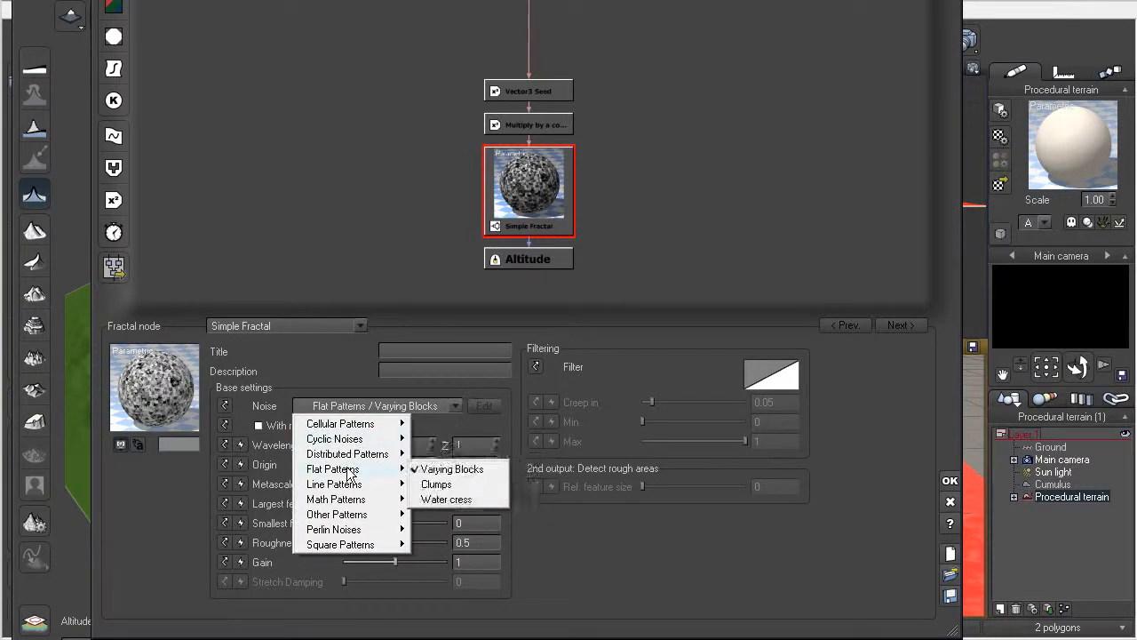
mouse_move(386, 428)
mouse_move(371, 502)
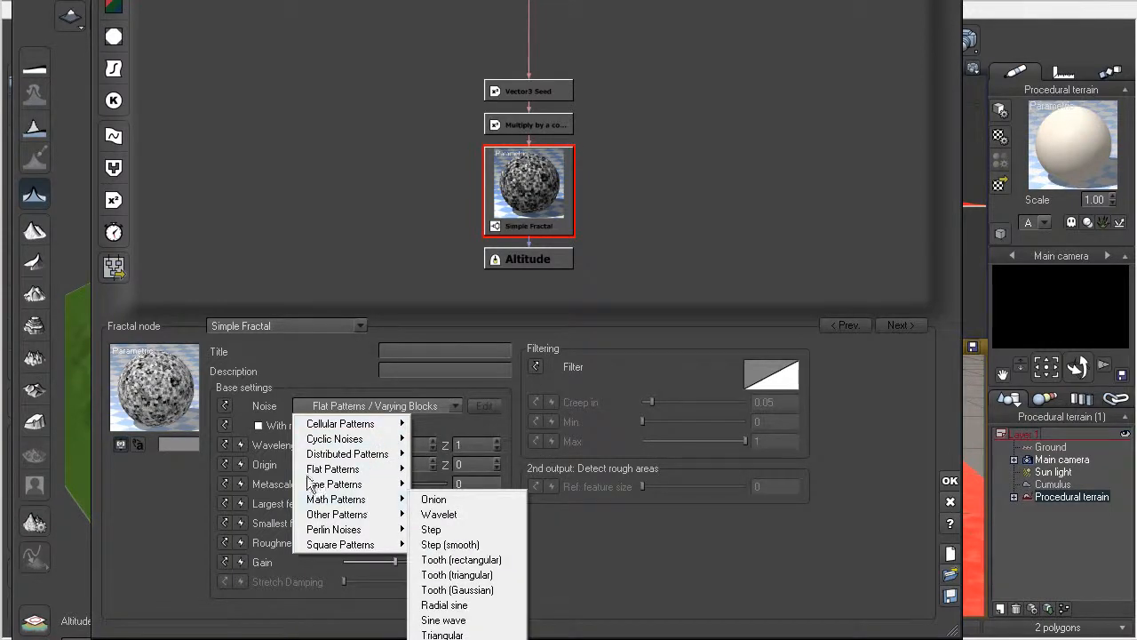
left_click(132, 501)
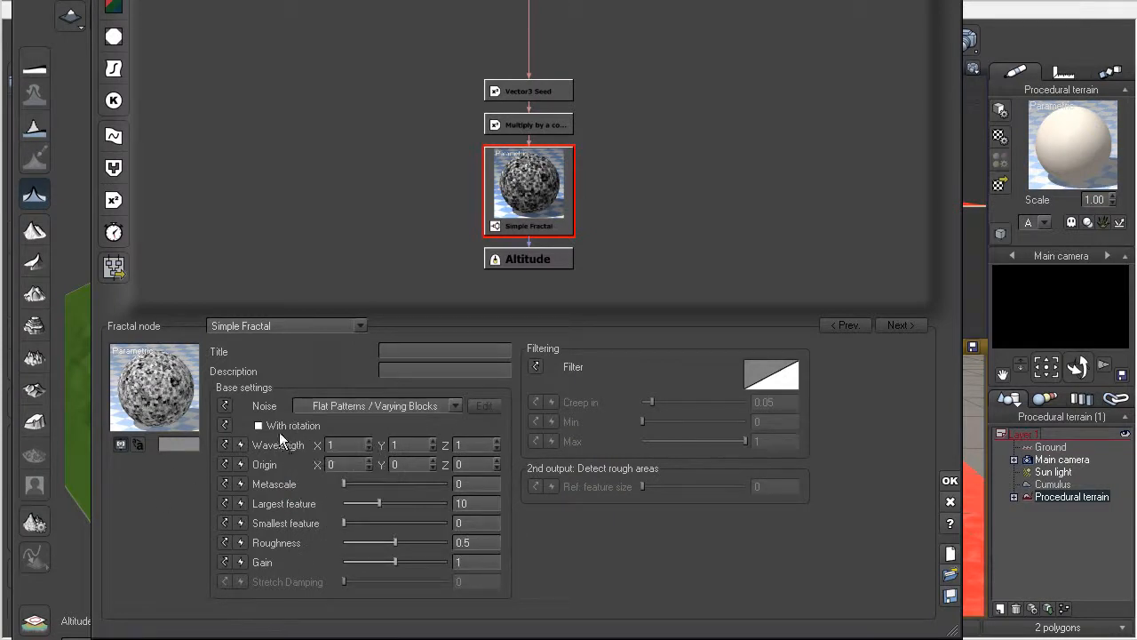
Step: Enable rotation for the fractal's noise and set its X wavelength to 4
left_click(261, 423)
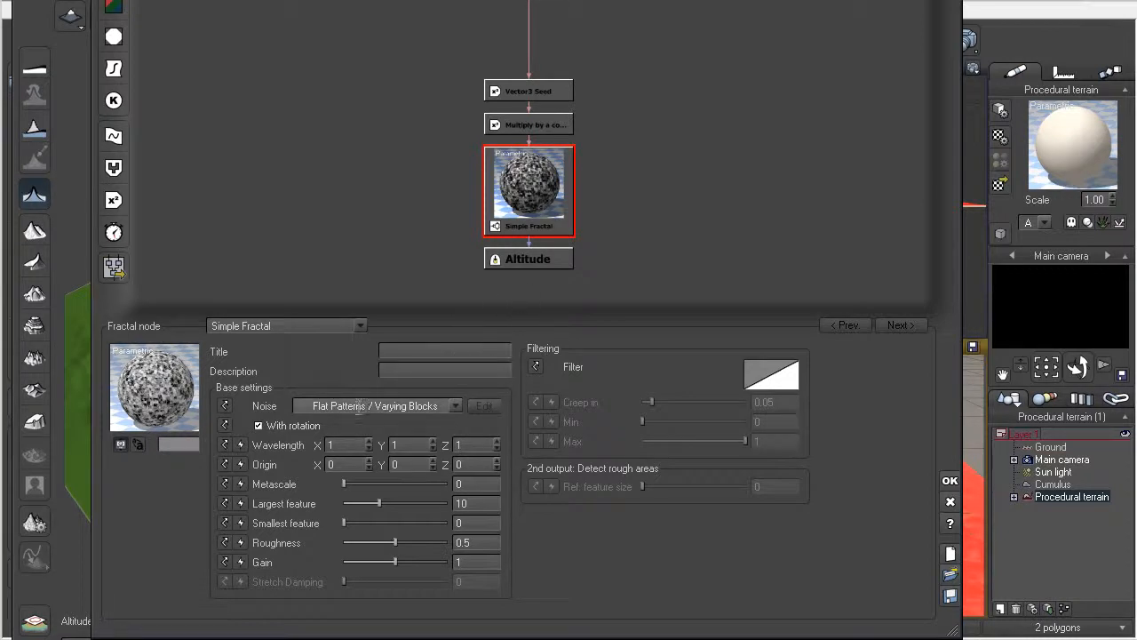
left_click(328, 444)
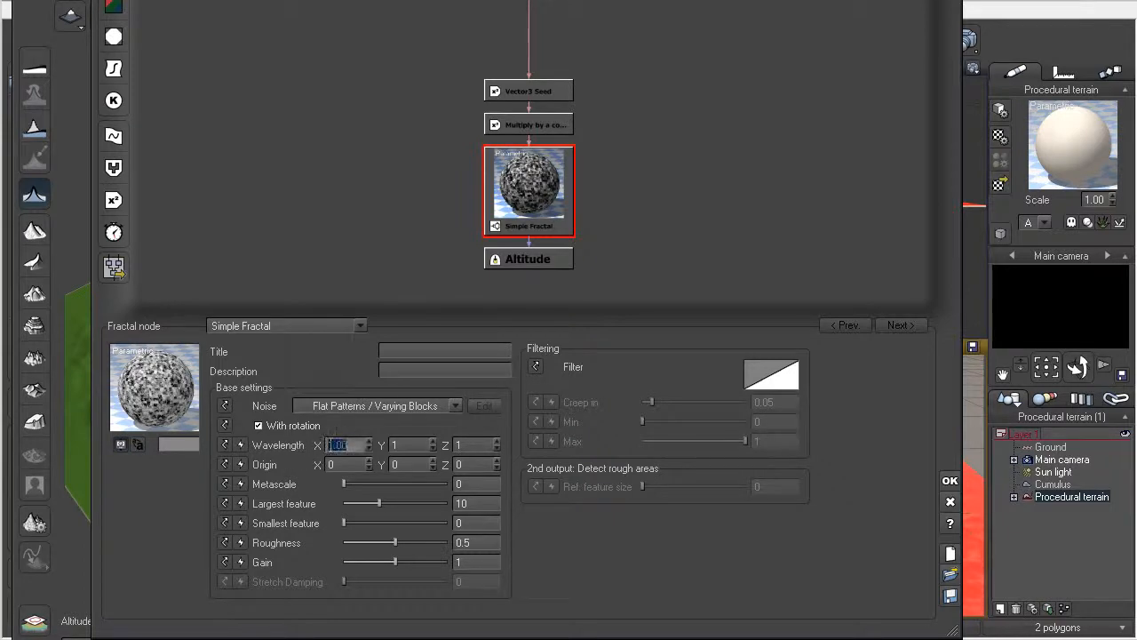
left_click(371, 441)
left_click_drag(370, 442, 370, 428)
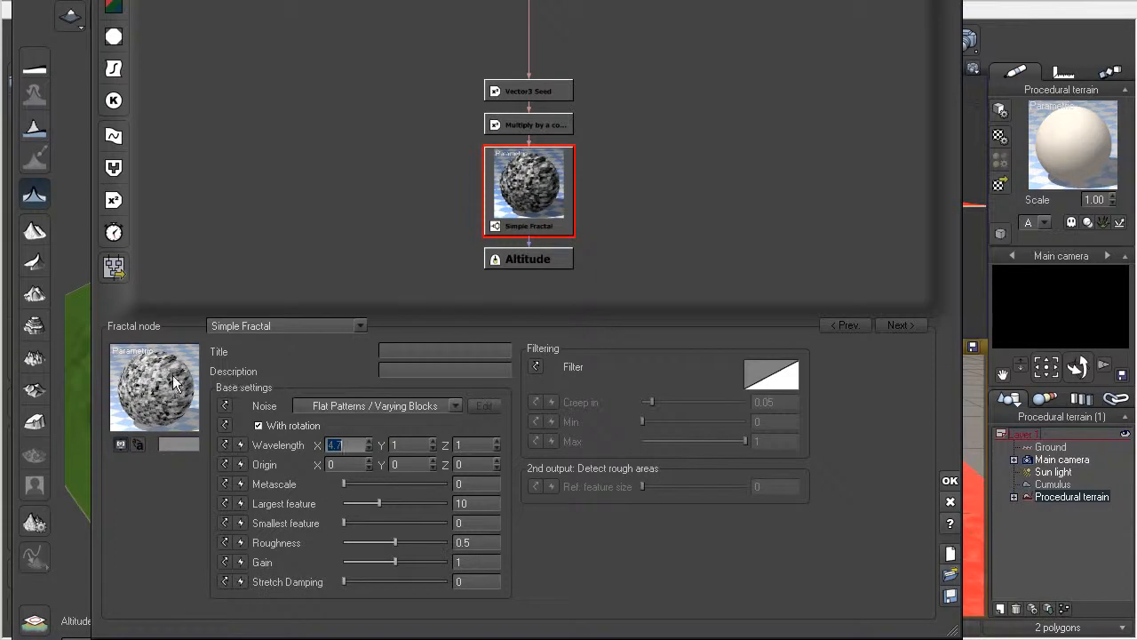
left_click_drag(352, 444, 311, 445)
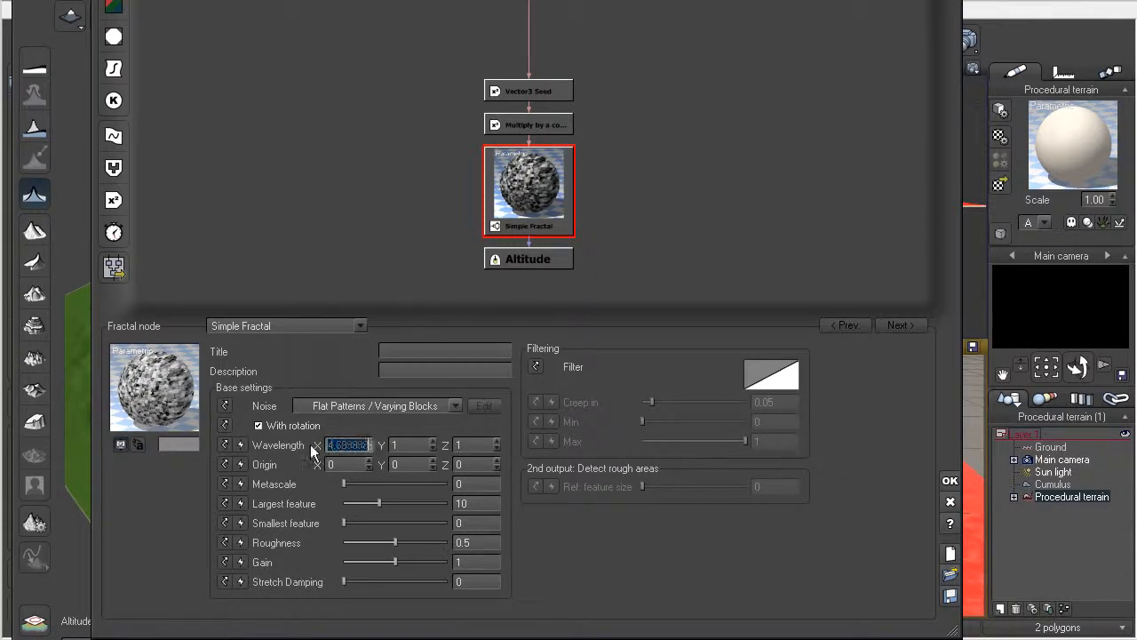
type("4")
key("Return")
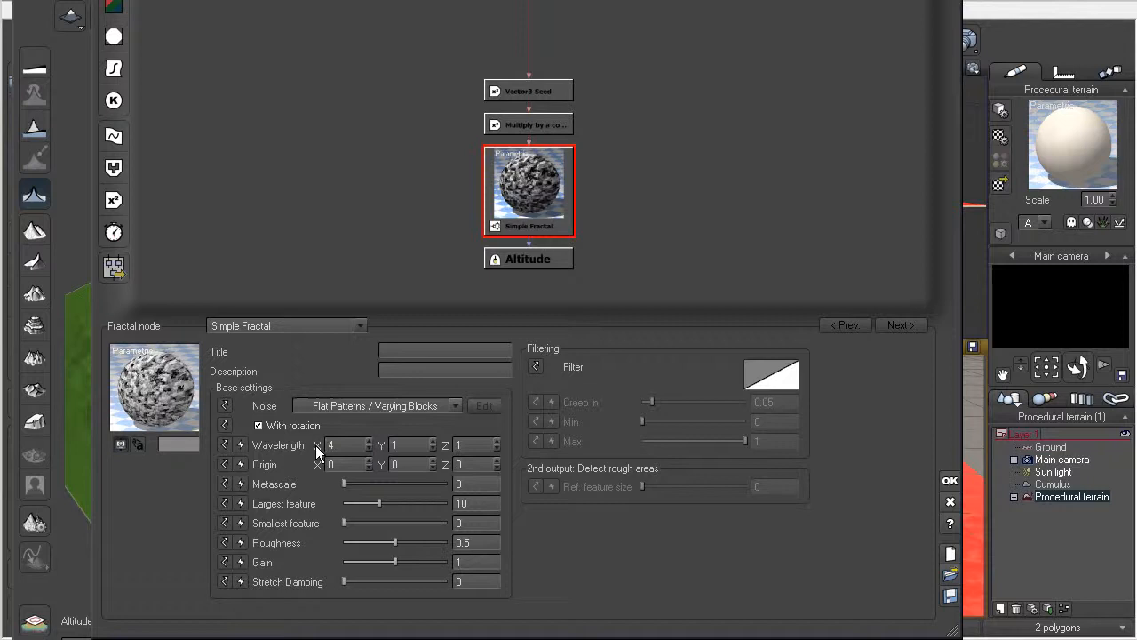
Step: Set the fractal's Y wavelength to 4 and apply the edited function to the terrain
left_click(408, 444)
type("4")
key("Return")
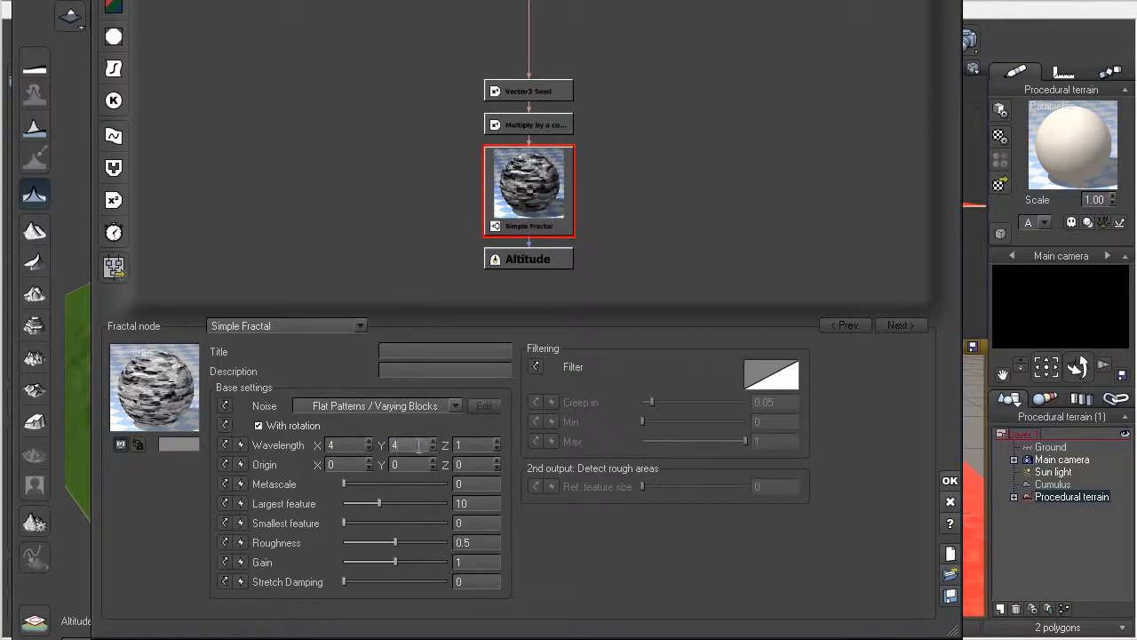
left_click(489, 444)
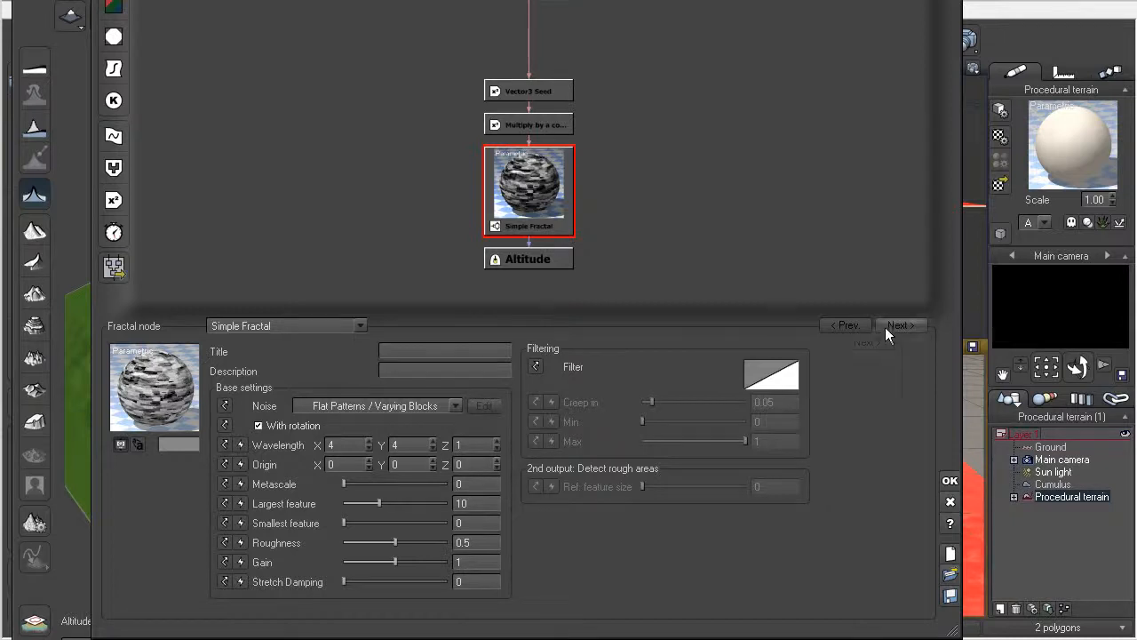
left_click(950, 480)
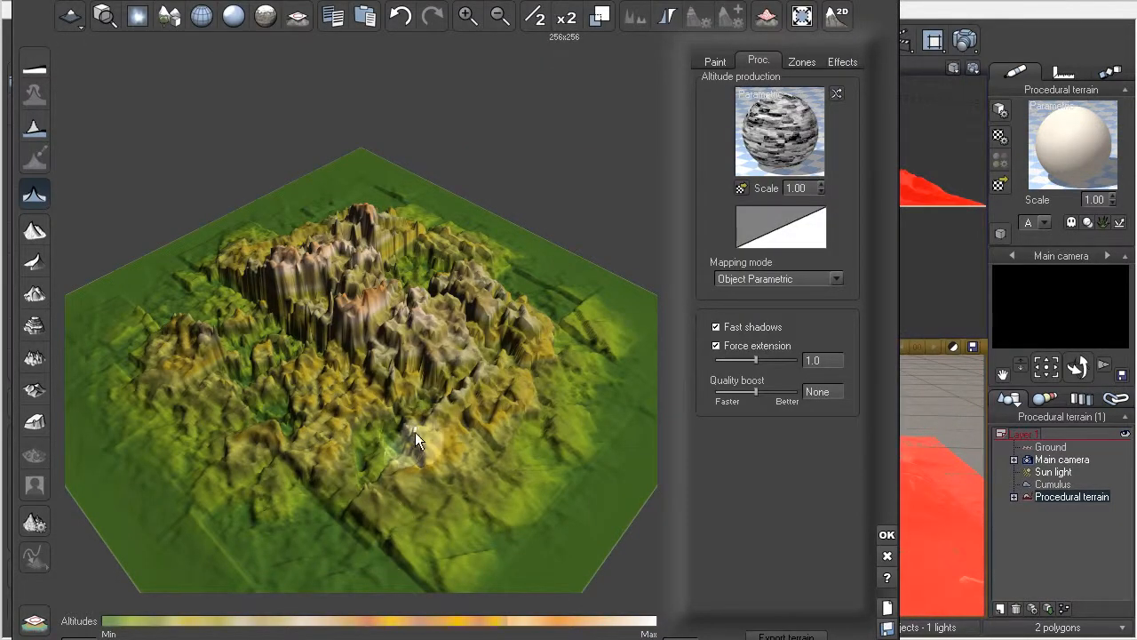
Step: Inspect the reshaped terrain up close from a low angle and accept the terrain edits
right_click_drag(324, 394, 508, 311)
scroll(306, 359, "up", 3)
right_click_drag(306, 360, 382, 342)
scroll(390, 347, "up", 1)
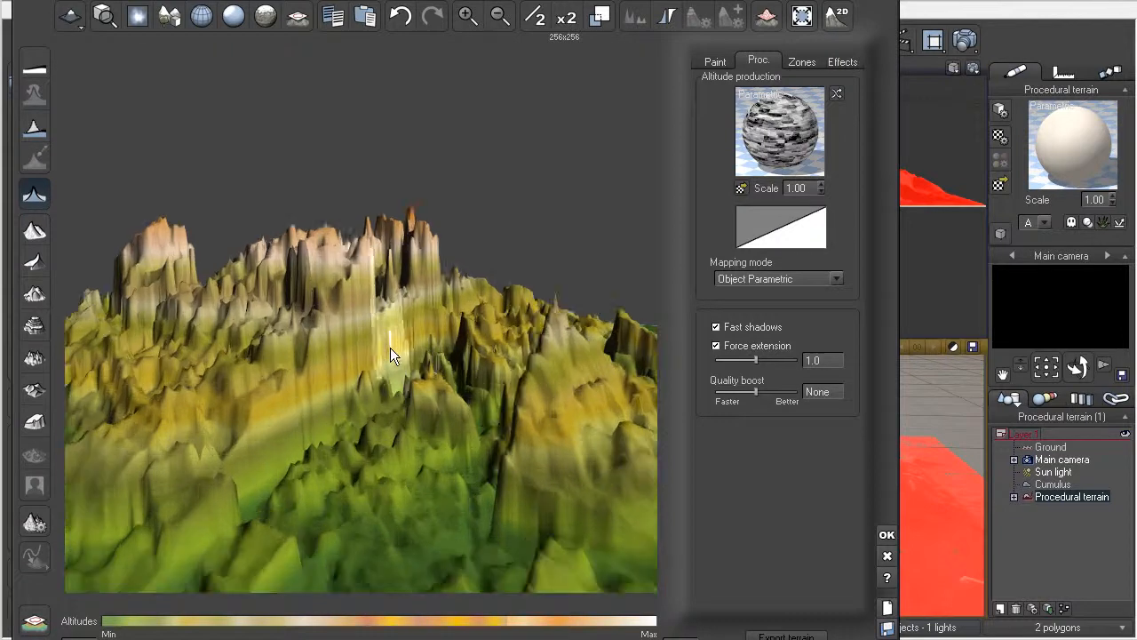
left_click(885, 539)
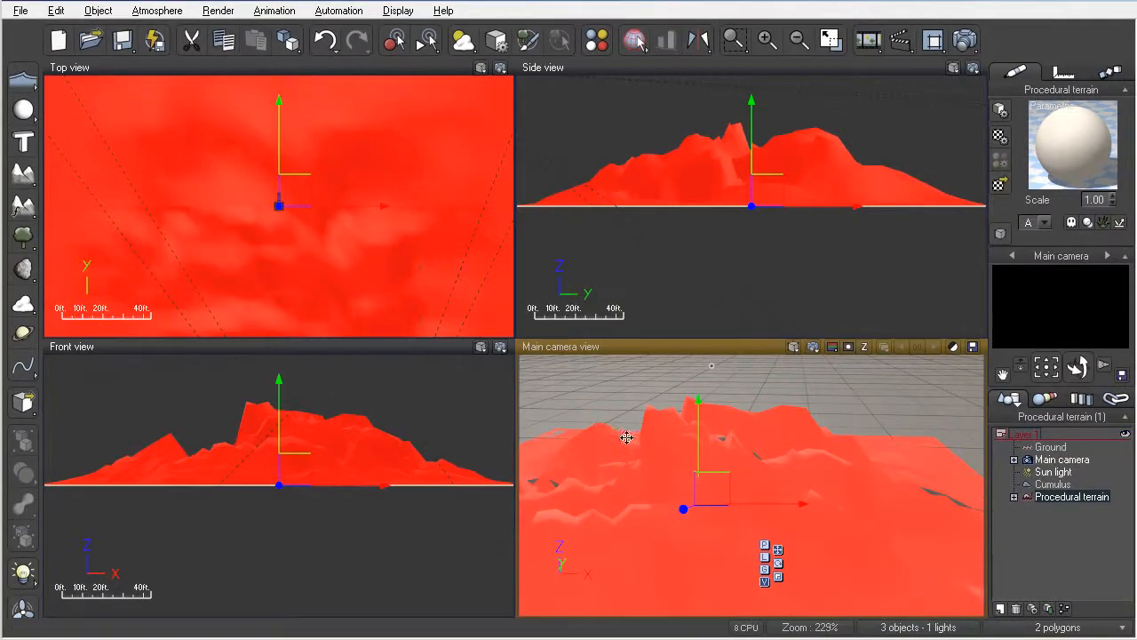
Step: Aim the main camera at the terrain's peaks, render the view and accept the post render options
middle_click_drag(712, 461, 743, 449)
right_click_drag(670, 454, 742, 437)
left_click(813, 347)
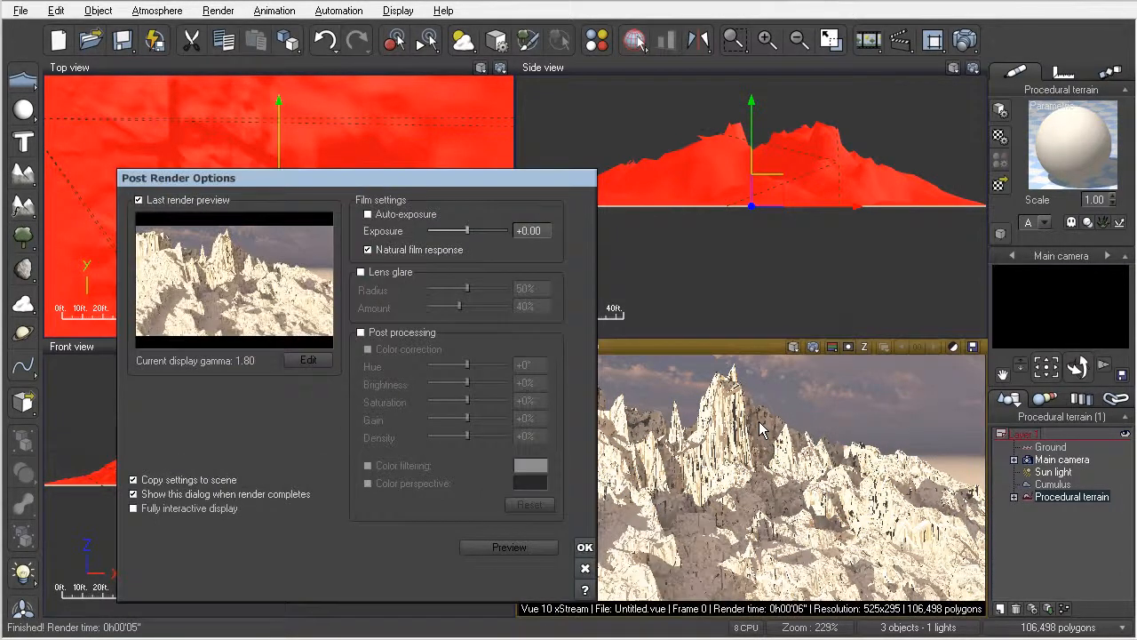
left_click(584, 548)
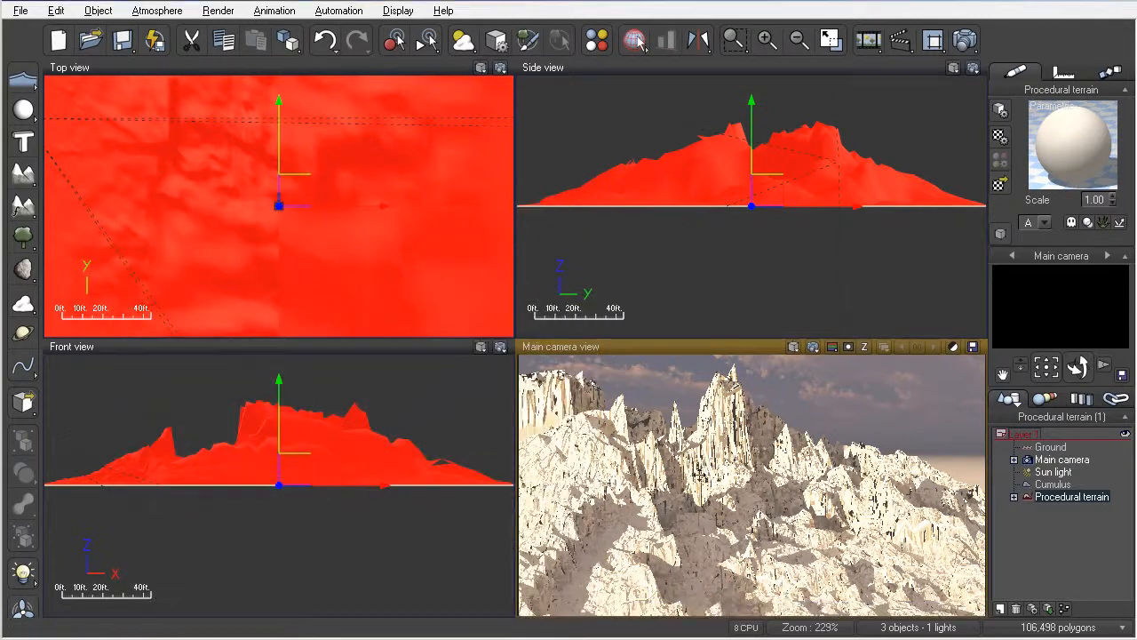
Step: Turn the main camera so the sun shows behind the terrain, render the view and accept the post render options
right_click_drag(764, 470, 679, 465)
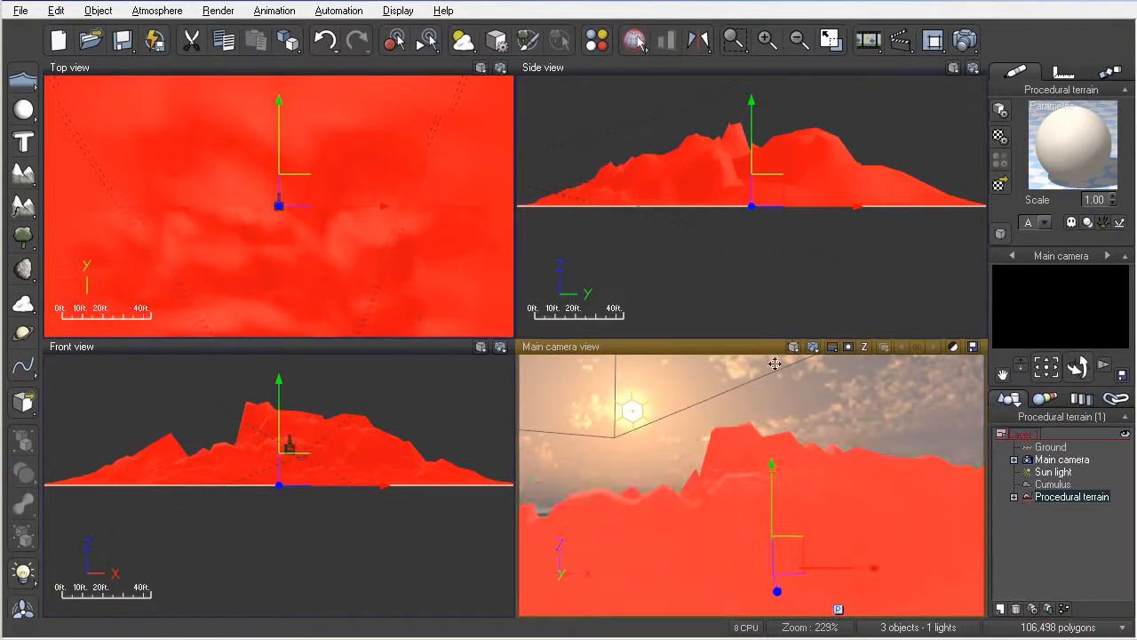
left_click(813, 349)
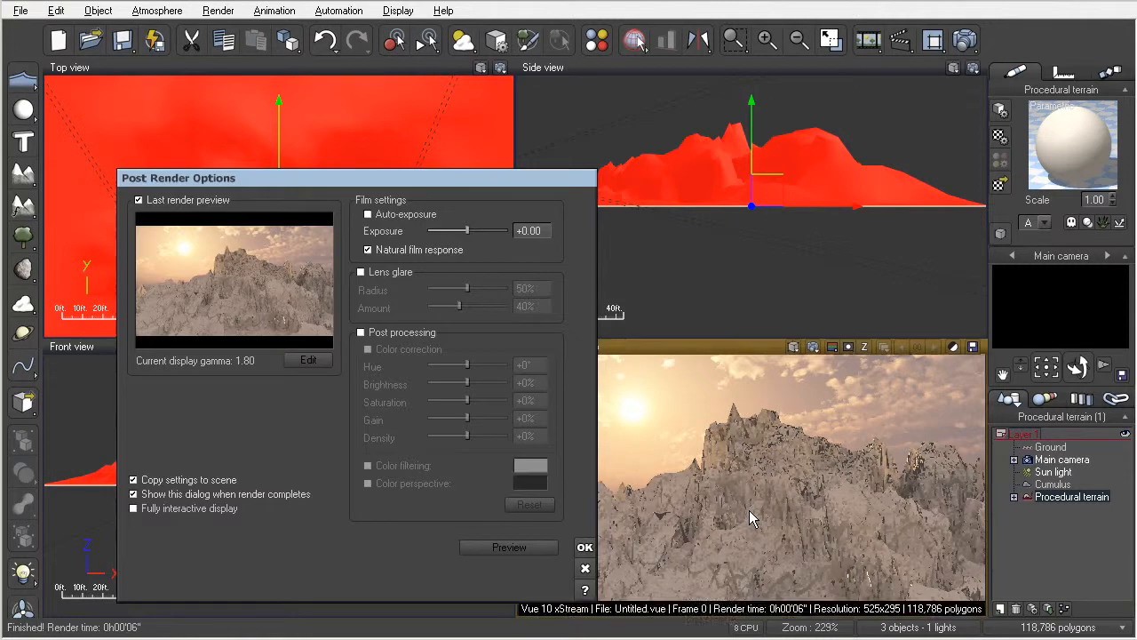
left_click(585, 547)
Step: Move the main camera closer to the mountain, render the view again and dismiss the post render options
scroll(697, 518, "up", 5)
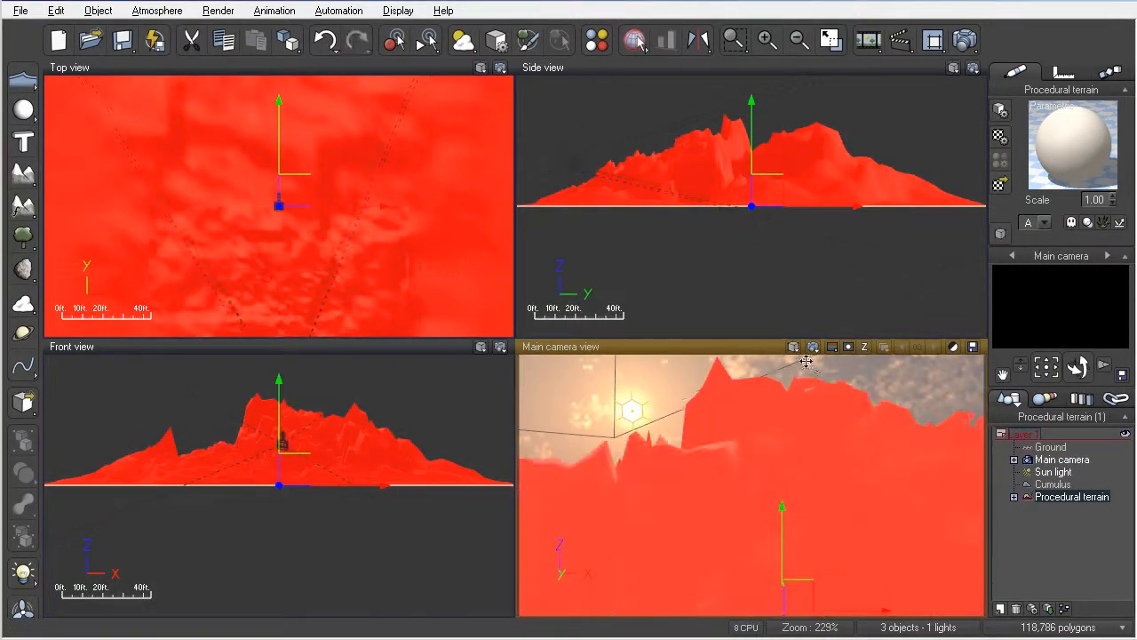
left_click(812, 346)
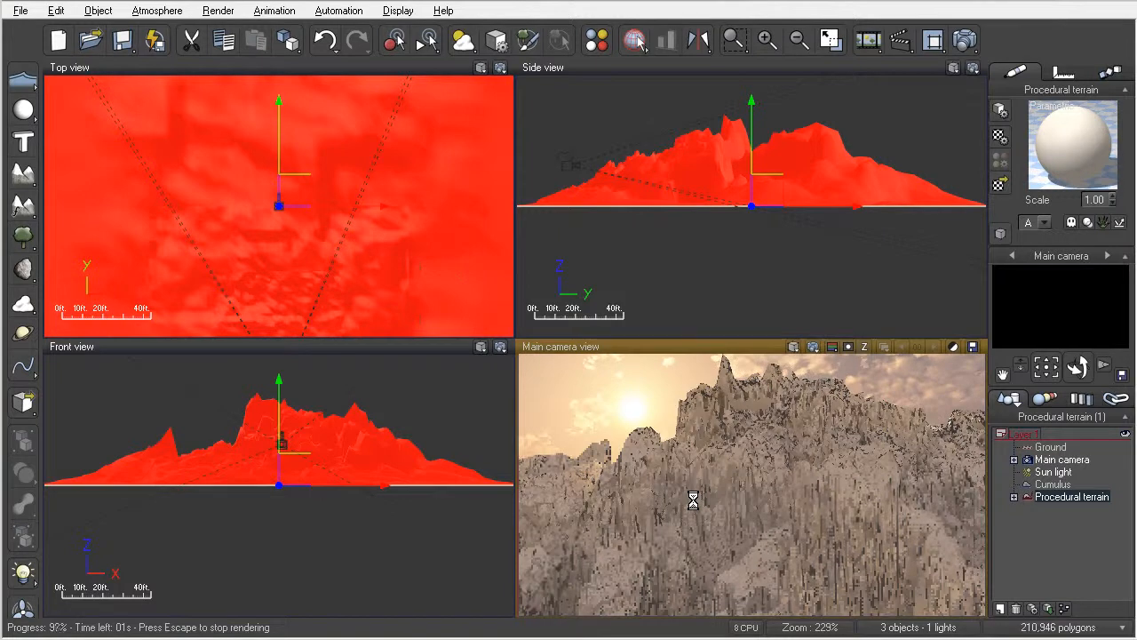
left_click(585, 549)
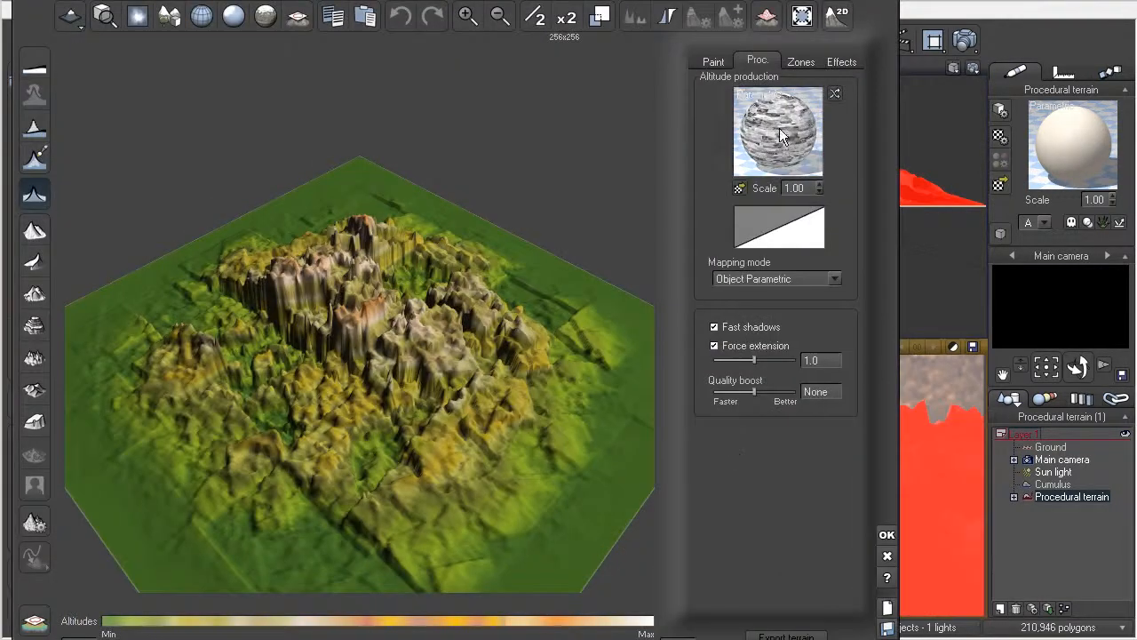
Step: Reopen the terrain's altitude function and set the Simple Fractal node's X and Y wavelengths to 1
right_click(779, 128)
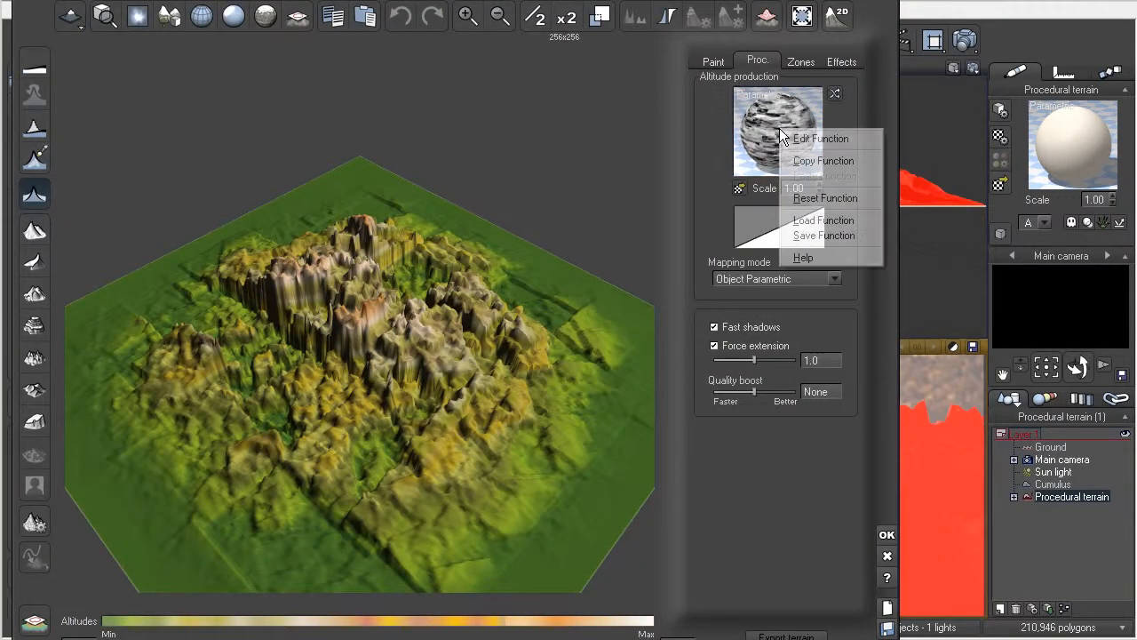
left_click(802, 138)
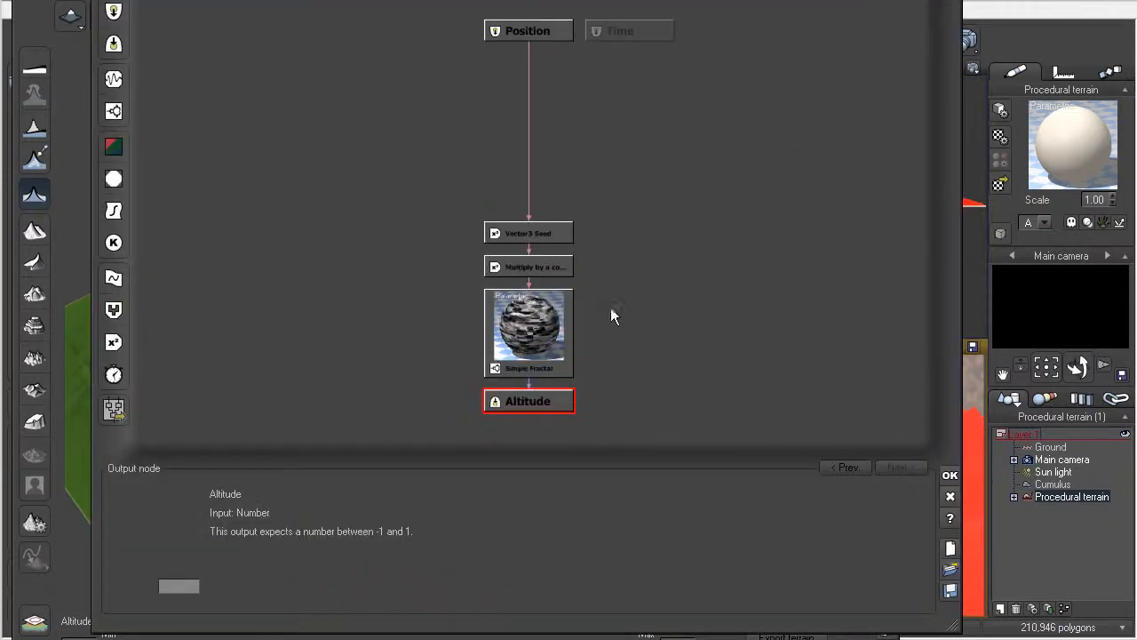
left_click(550, 329)
mouse_move(449, 639)
left_mouse_down()
mouse_move(443, 550)
mouse_move(440, 622)
left_mouse_up()
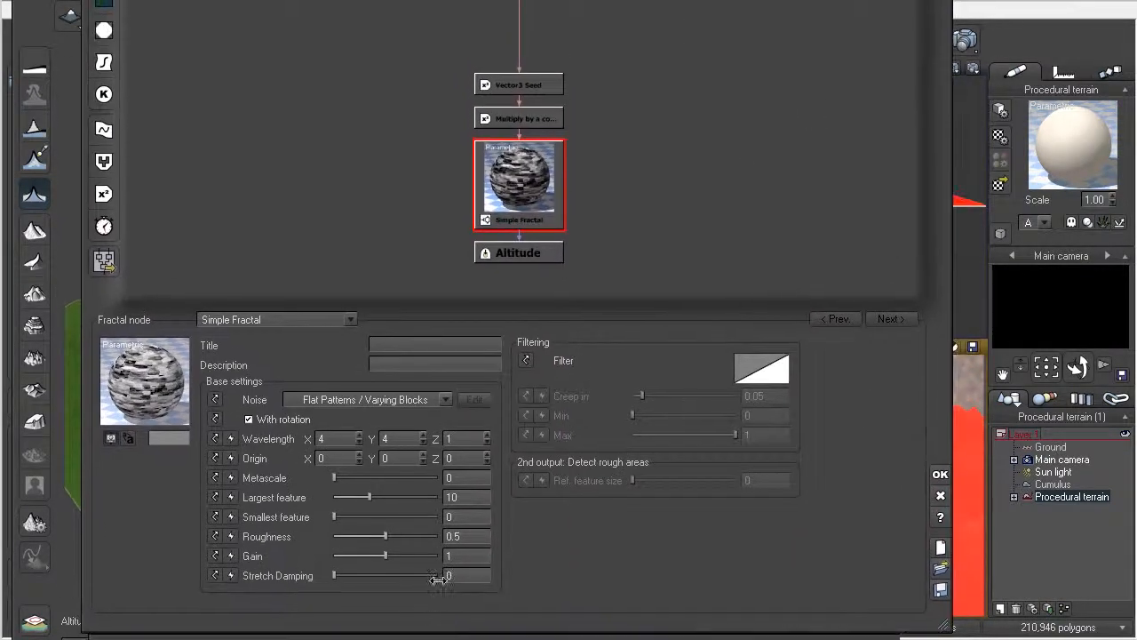
double_click(350, 439)
type("1")
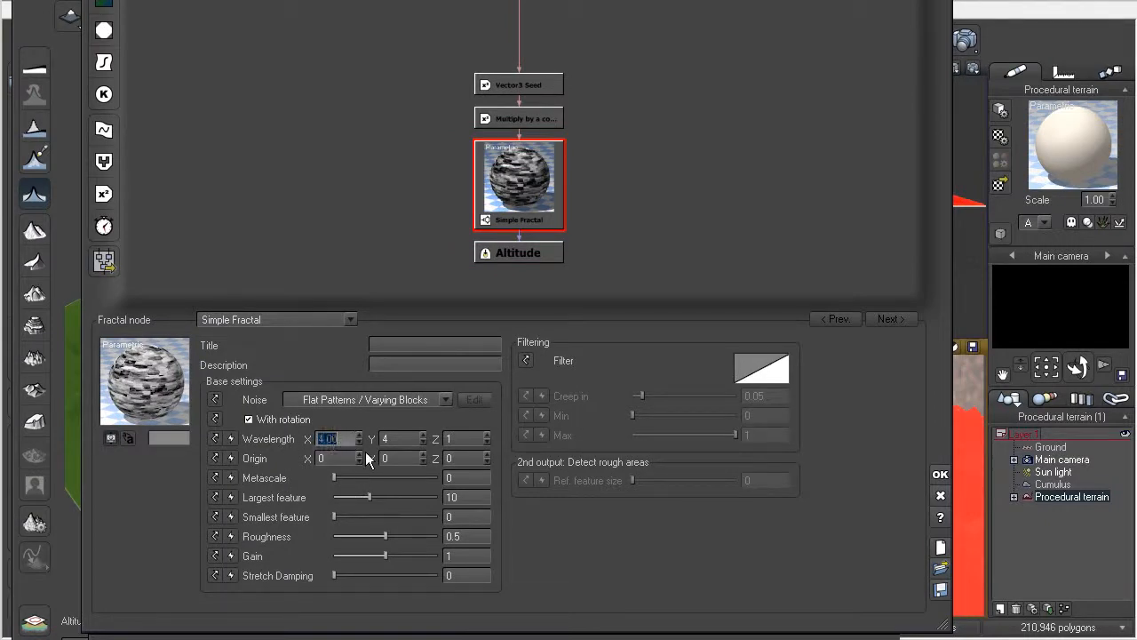
key("Tab")
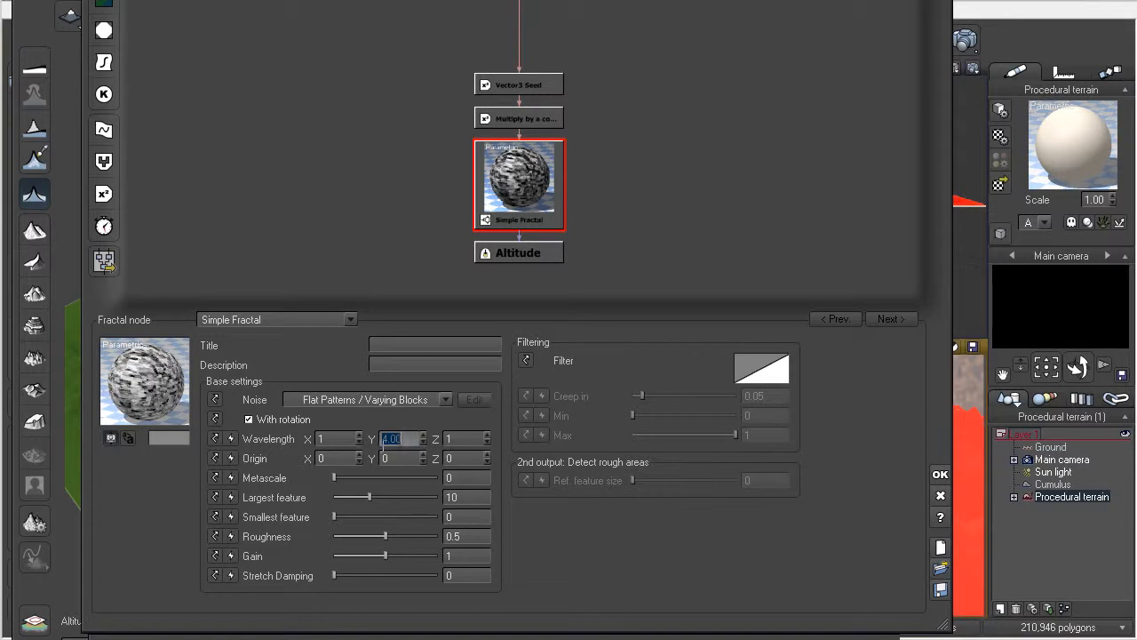
type("1")
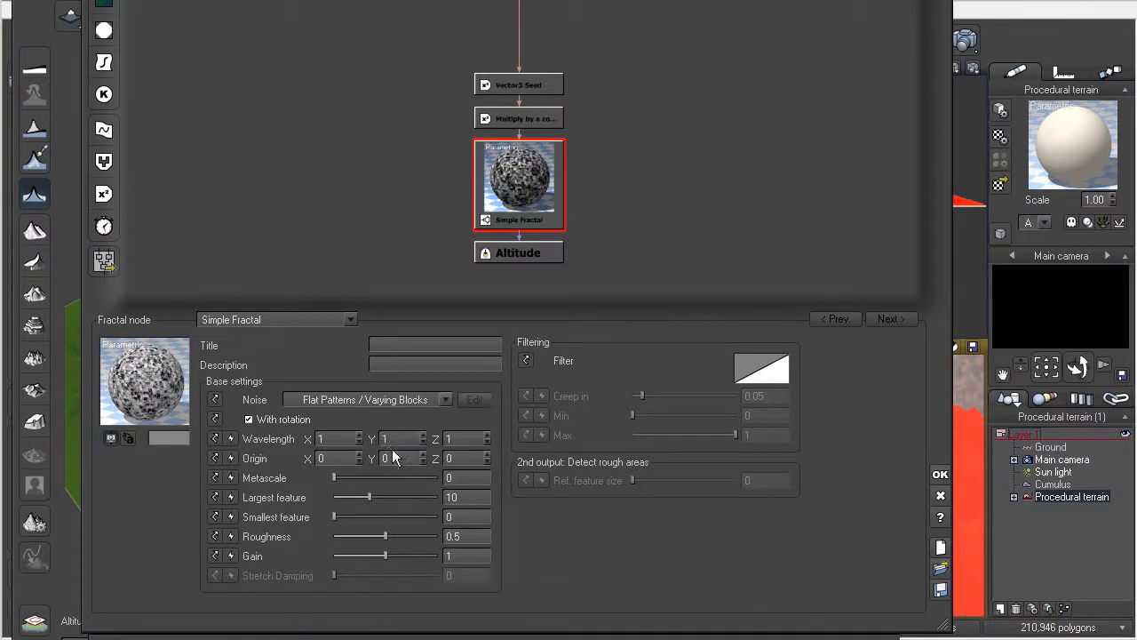
Step: Set the Simple Fractal node's X and Y origin to 5
left_click(359, 456)
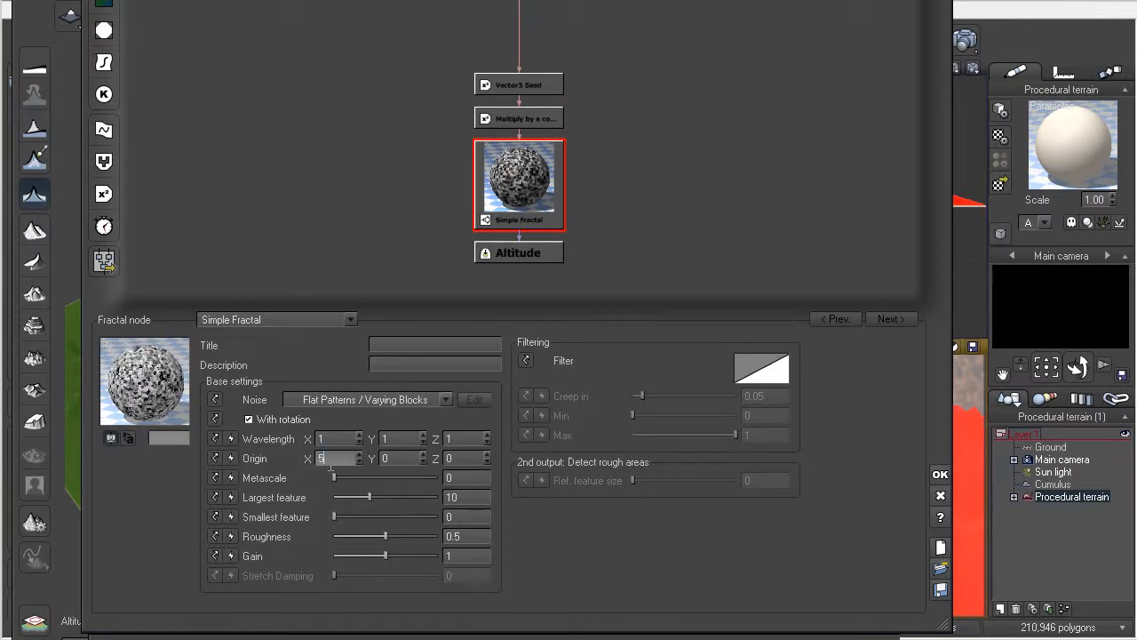
type("5")
key("Tab")
type("5")
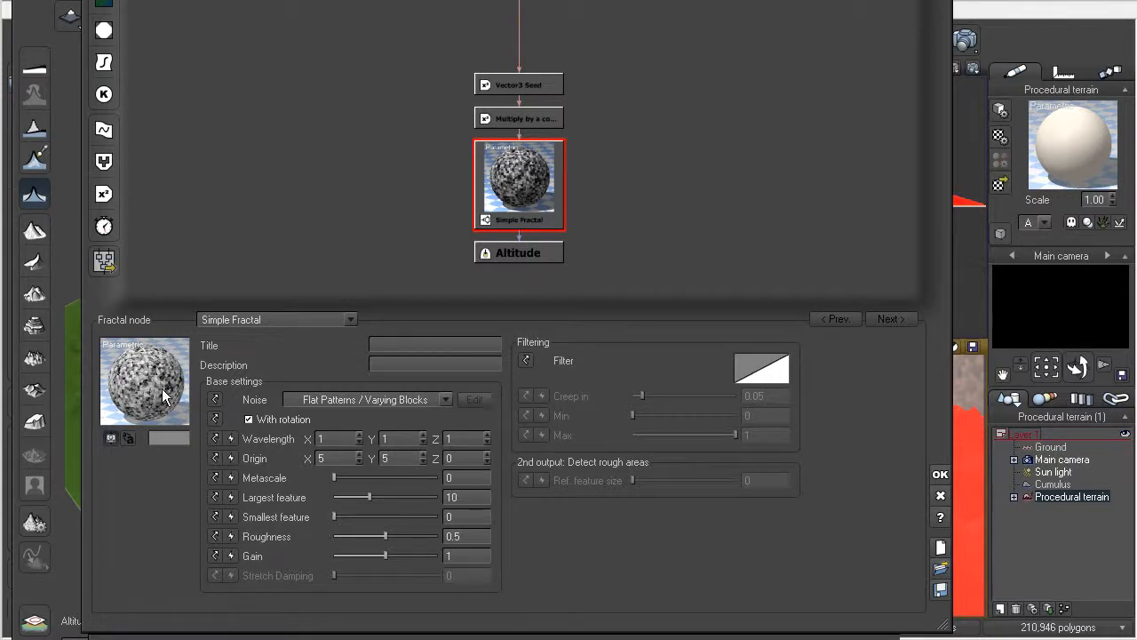
Step: Set the Simple Fractal node's X and Y wavelengths to 4
left_click(344, 439)
type("4")
key("Tab")
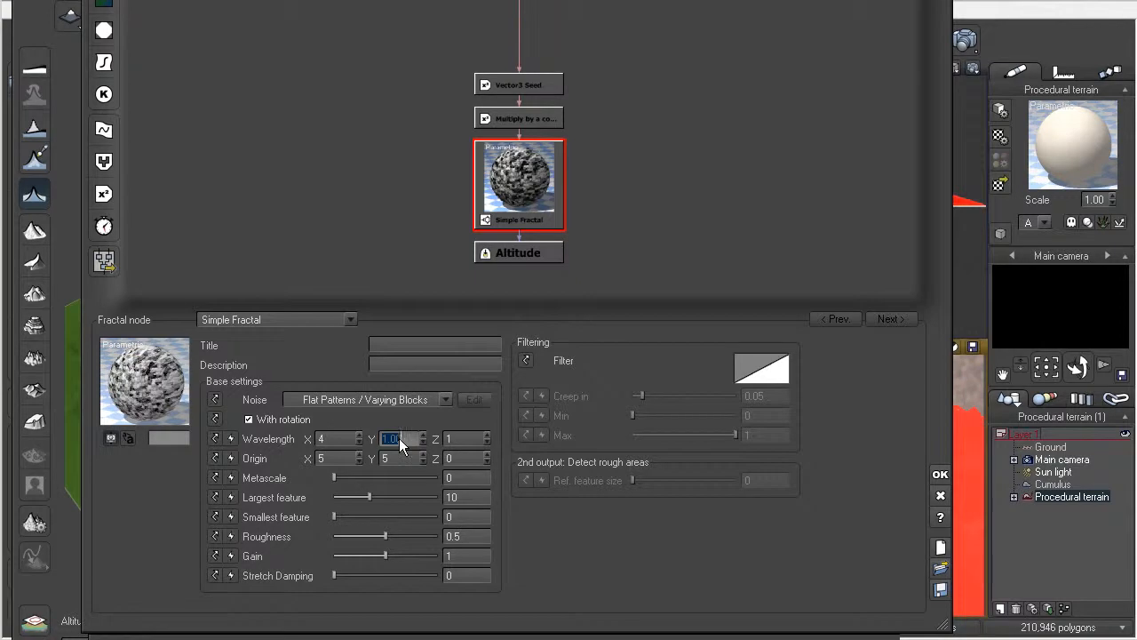
type("4")
Step: Set the Simple Fractal node's X and Y origin to 3 and accept the altitude function changes
left_click(336, 458)
type("3")
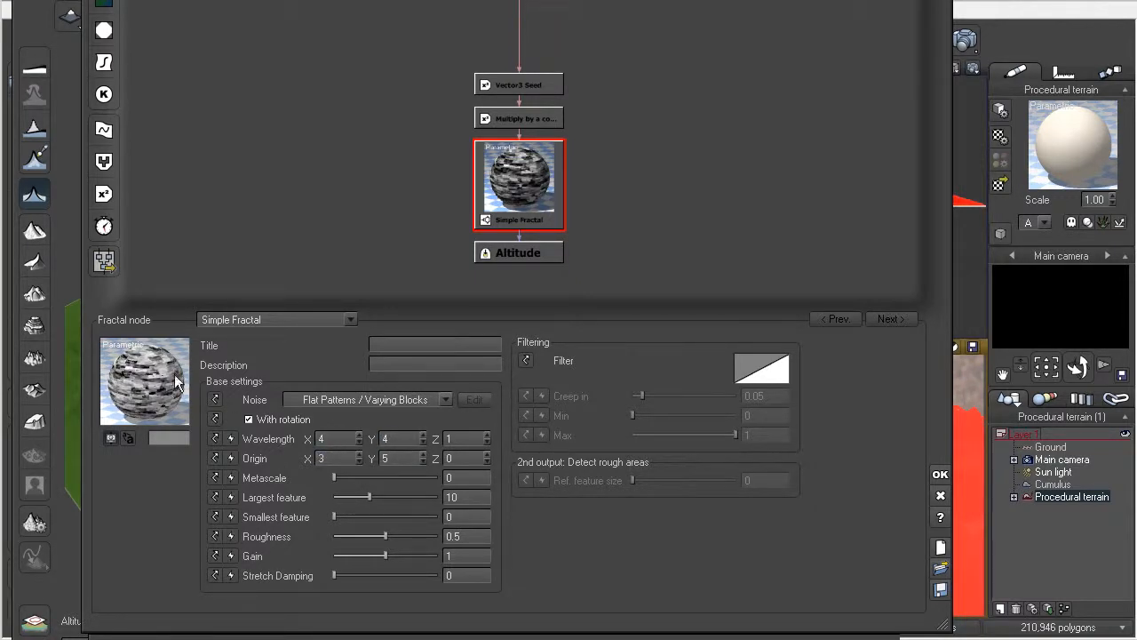
left_click(391, 458)
type("3")
left_click(939, 477)
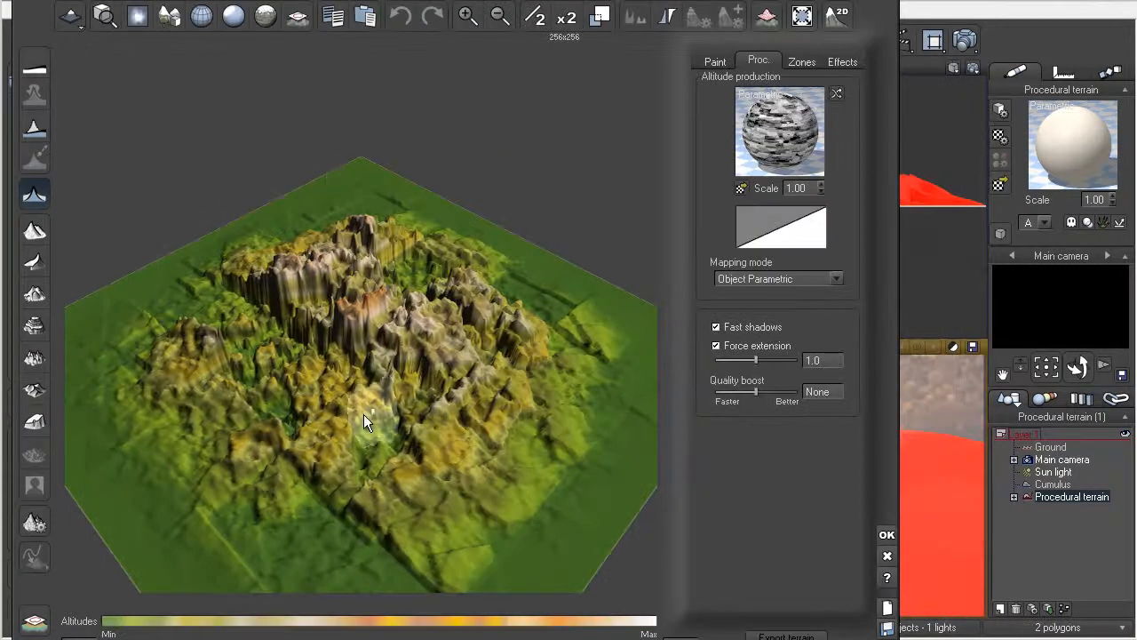
left_click_drag(378, 455, 397, 407)
left_click(792, 131)
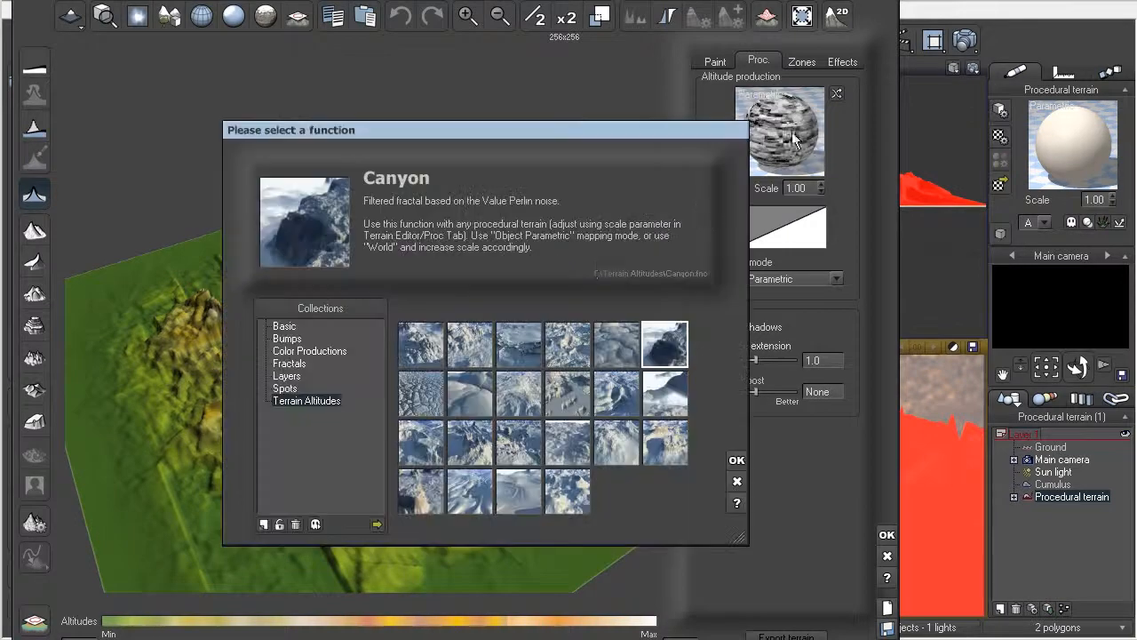
left_click(737, 482)
Step: Reopen the terrain's altitude function for editing and set the Simple Fractal node's X and Y wavelengths back to 1
right_click(785, 144)
left_click(799, 156)
left_click(524, 350)
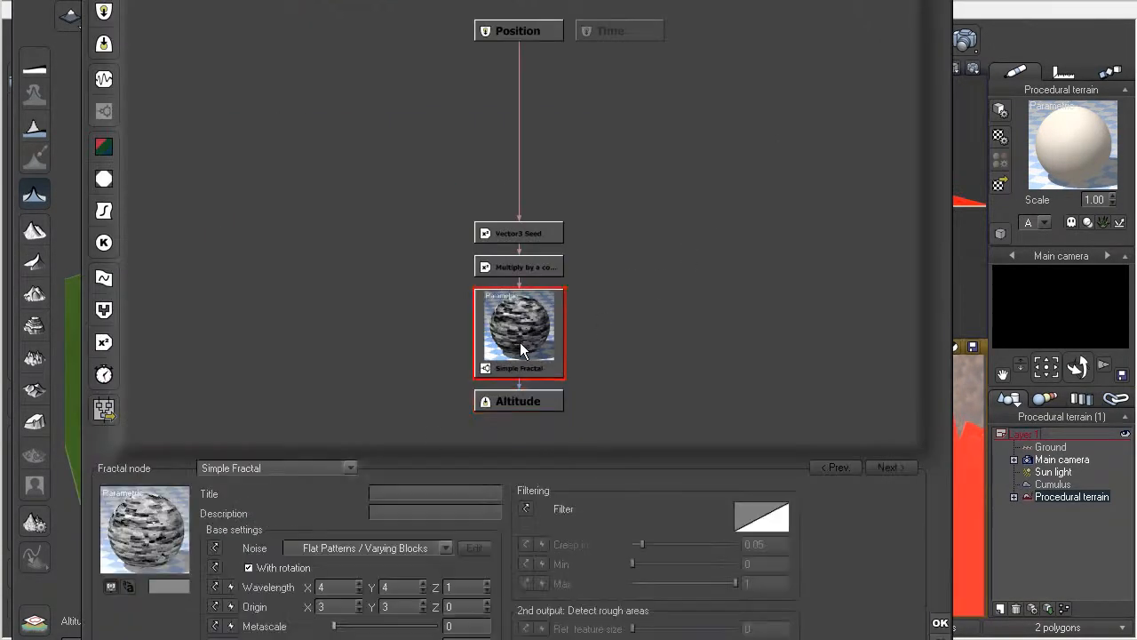
left_click(327, 587)
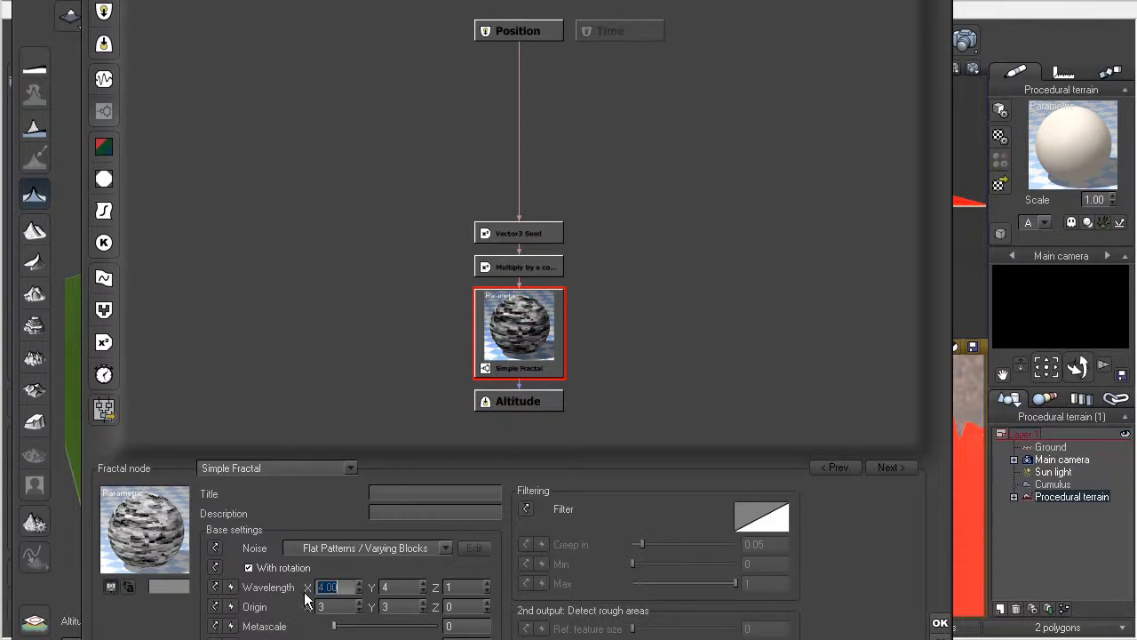
type("1")
key("Tab")
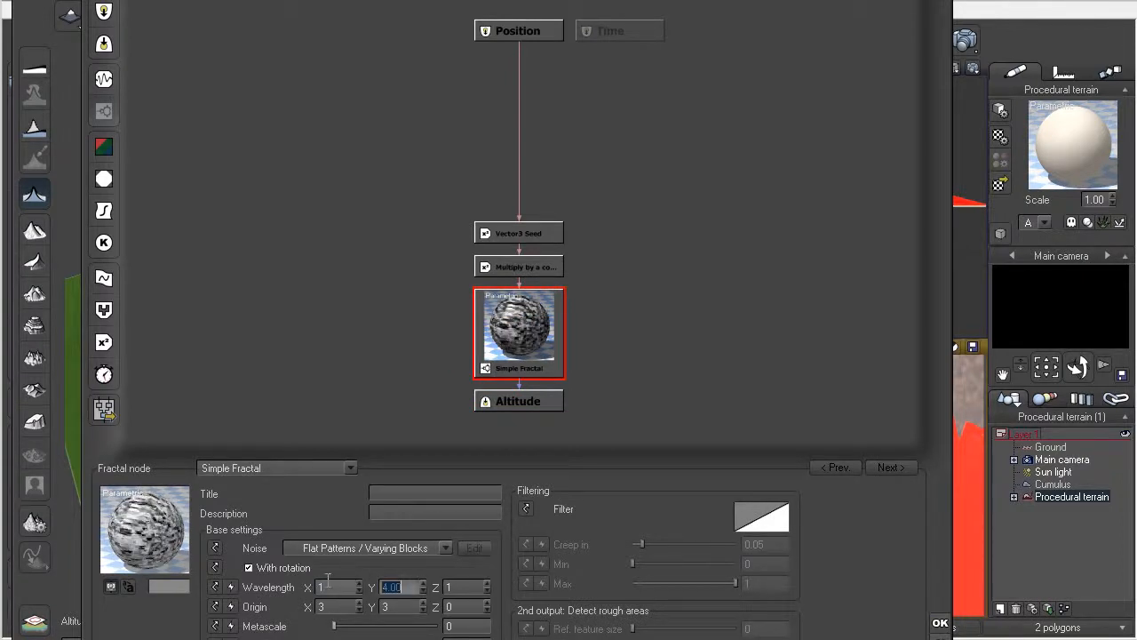
type("1")
Step: Set the Simple Fractal node's X and Y origin to 0 and close the function editor without accepting the changes
left_click(319, 606)
type("0")
left_click(391, 606)
type("0")
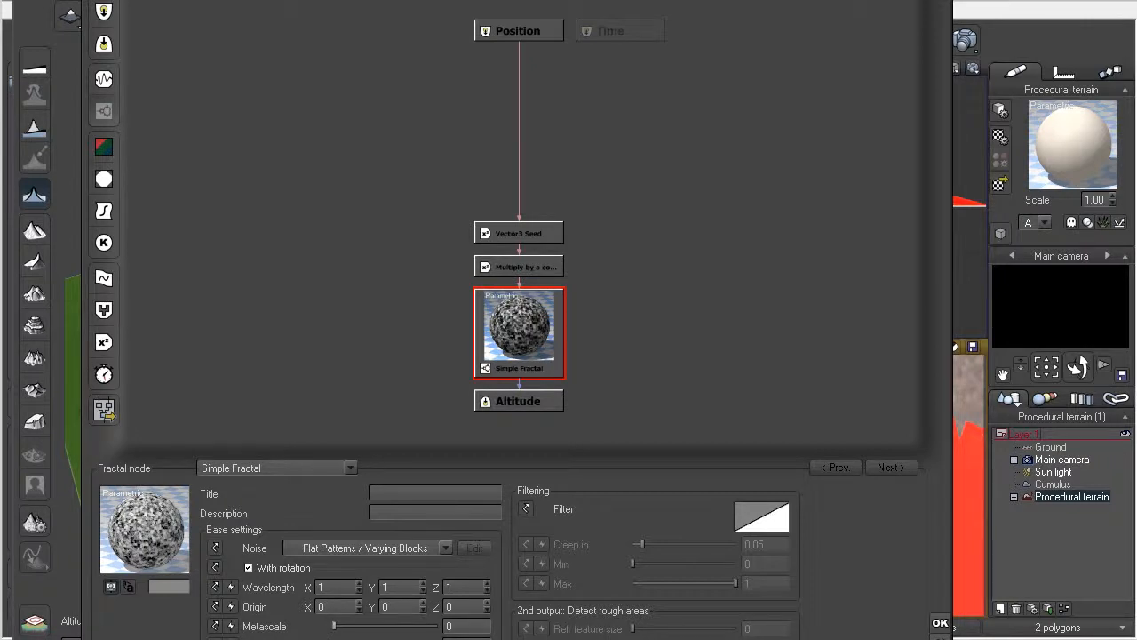
left_click_drag(330, 639, 326, 632)
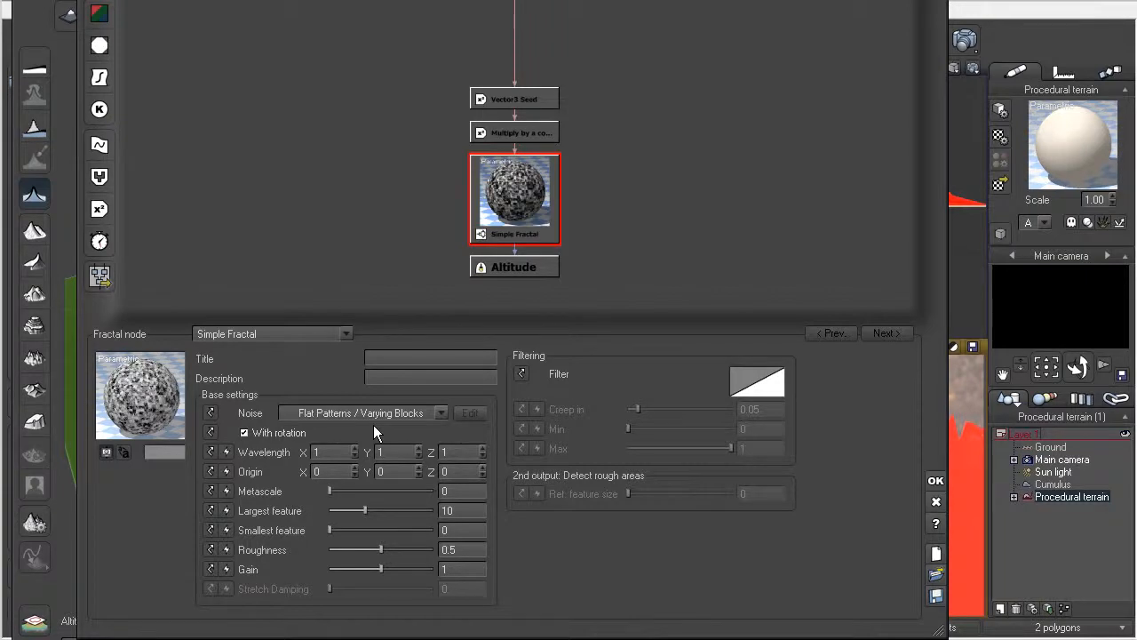
left_click(935, 504)
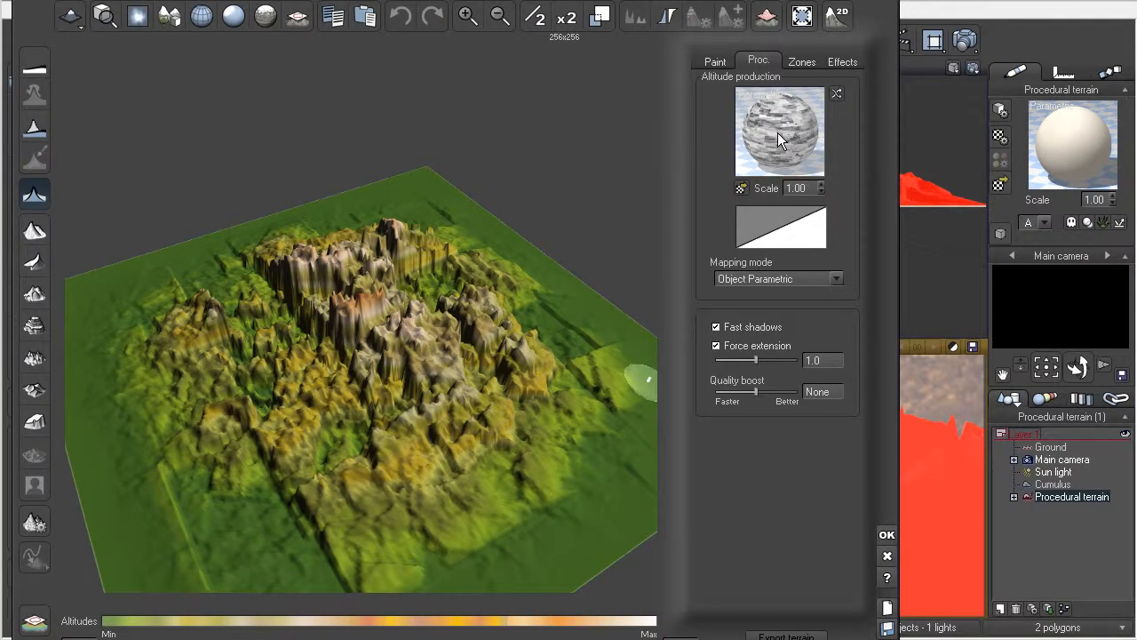
Step: Replace the terrain's altitude function with Grainy Fractal from the Basic collection
left_click(777, 133)
left_click_drag(414, 129, 346, 92)
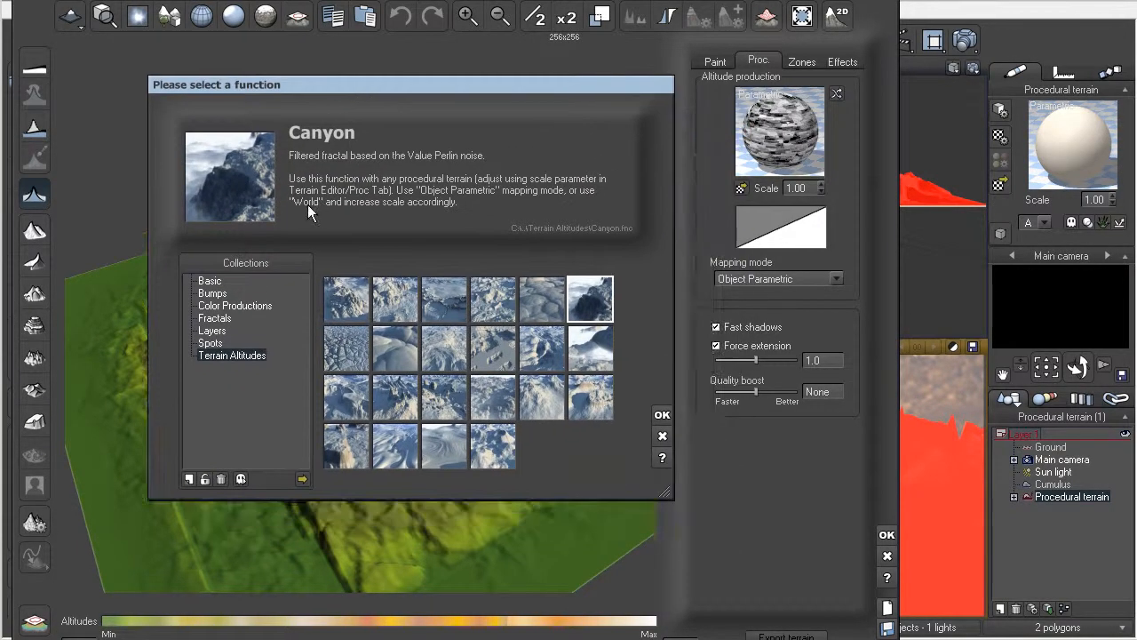
left_click(210, 283)
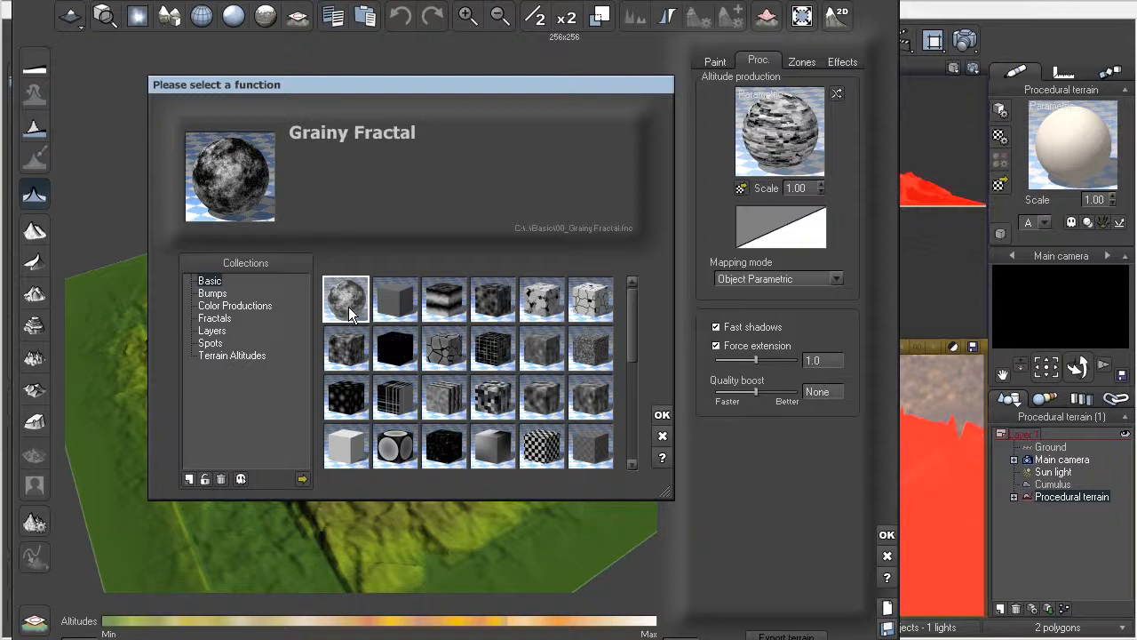
left_click(662, 414)
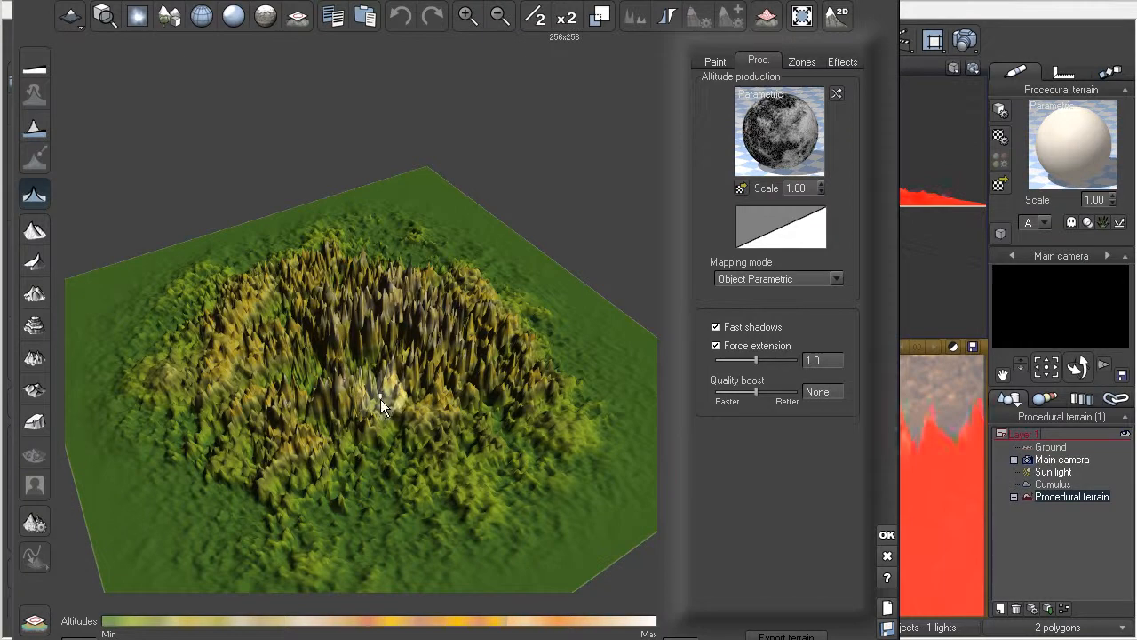
Step: Replace the terrain's altitude function with the Drought preset from the Basic collection
left_click(766, 130)
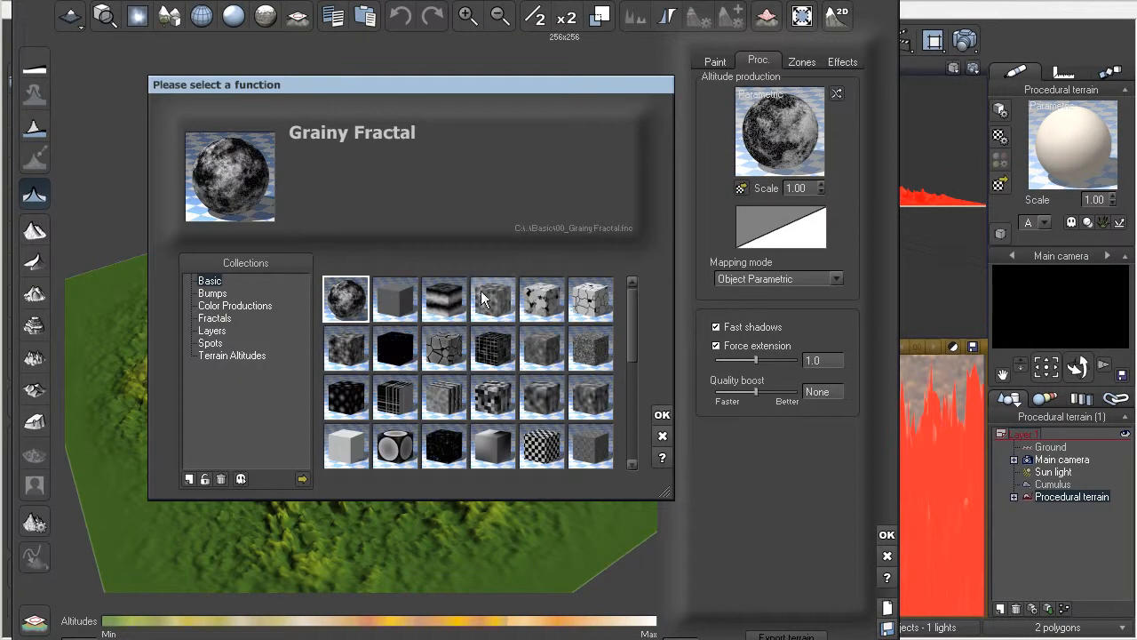
left_click(453, 352)
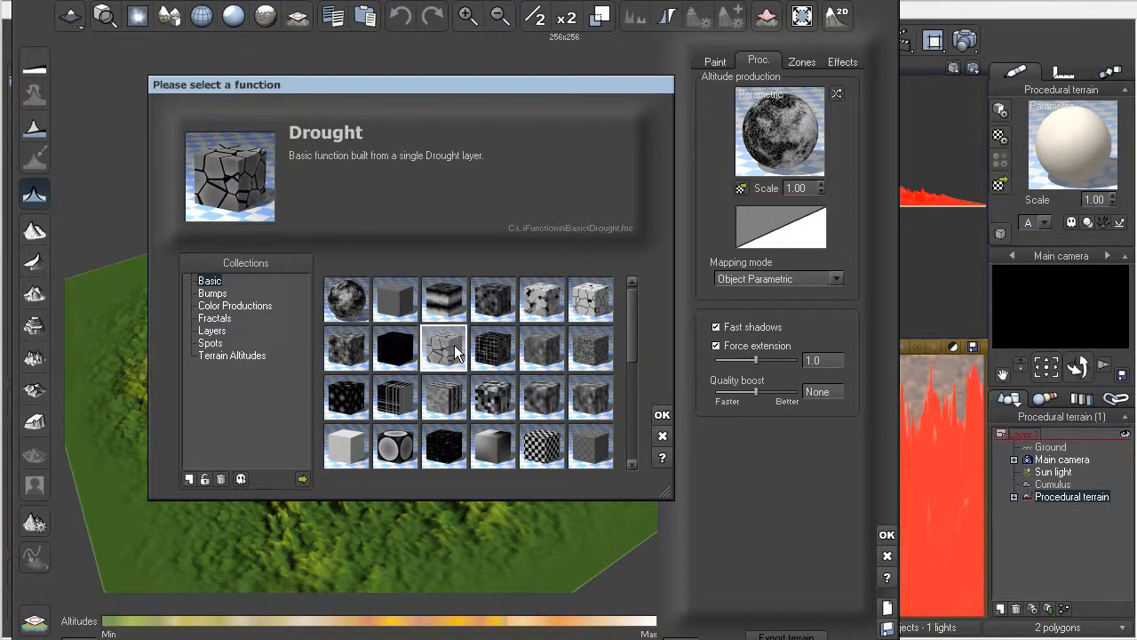
double_click(454, 349)
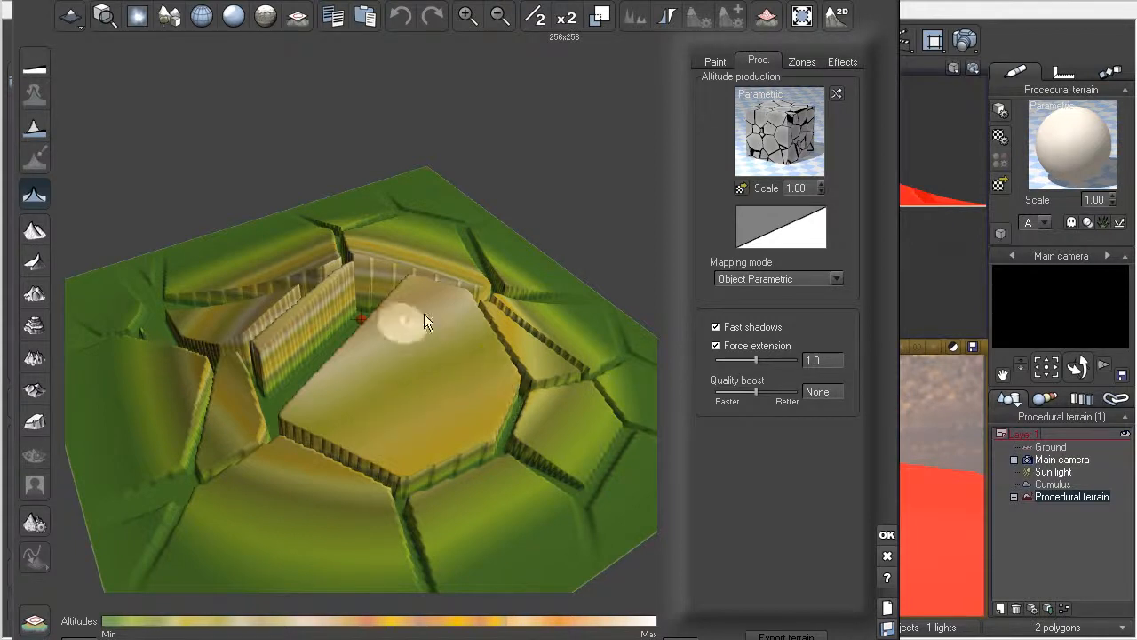
Step: Try different scales for the altitude function and settle on a scale of 0.60
left_click(822, 192)
left_click_drag(801, 191, 786, 195)
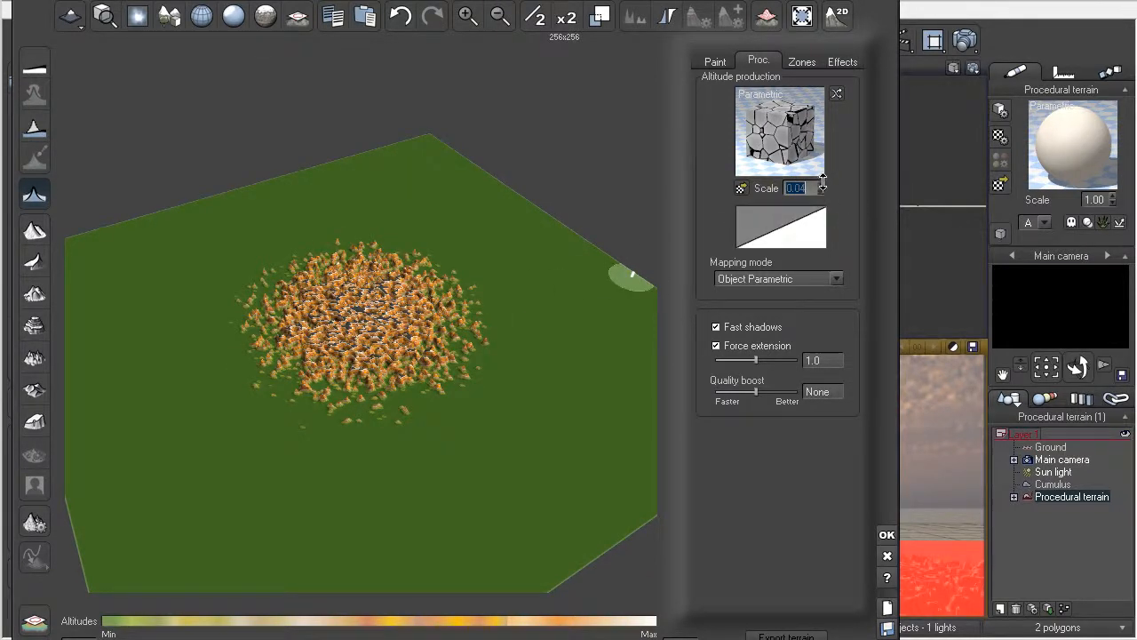
left_click_drag(821, 183, 819, 177)
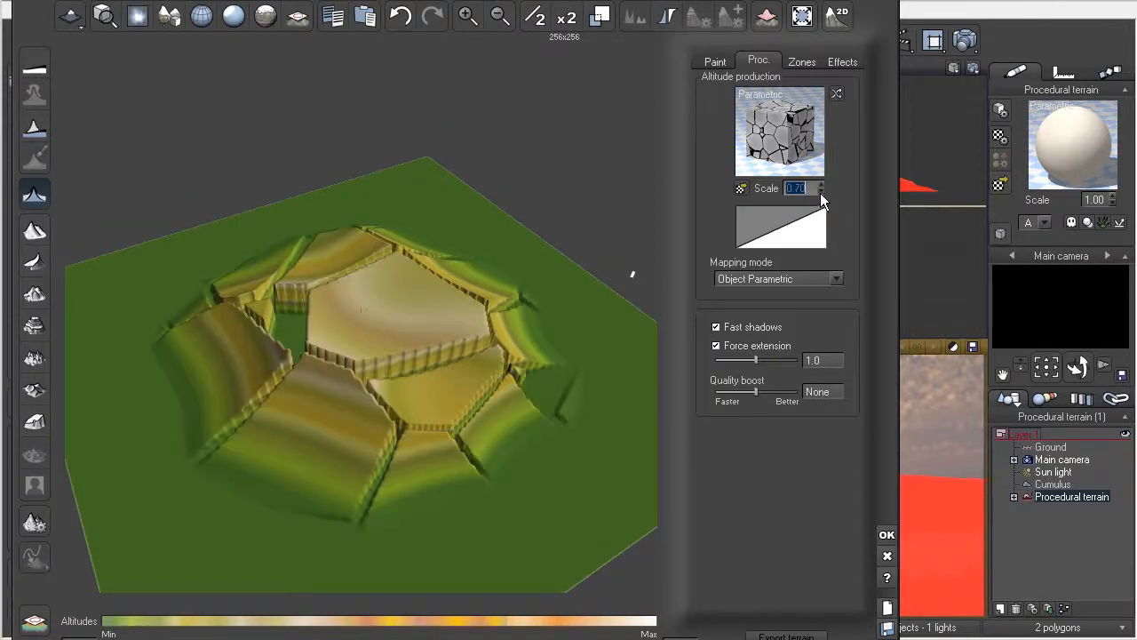
left_click_drag(821, 186, 824, 189)
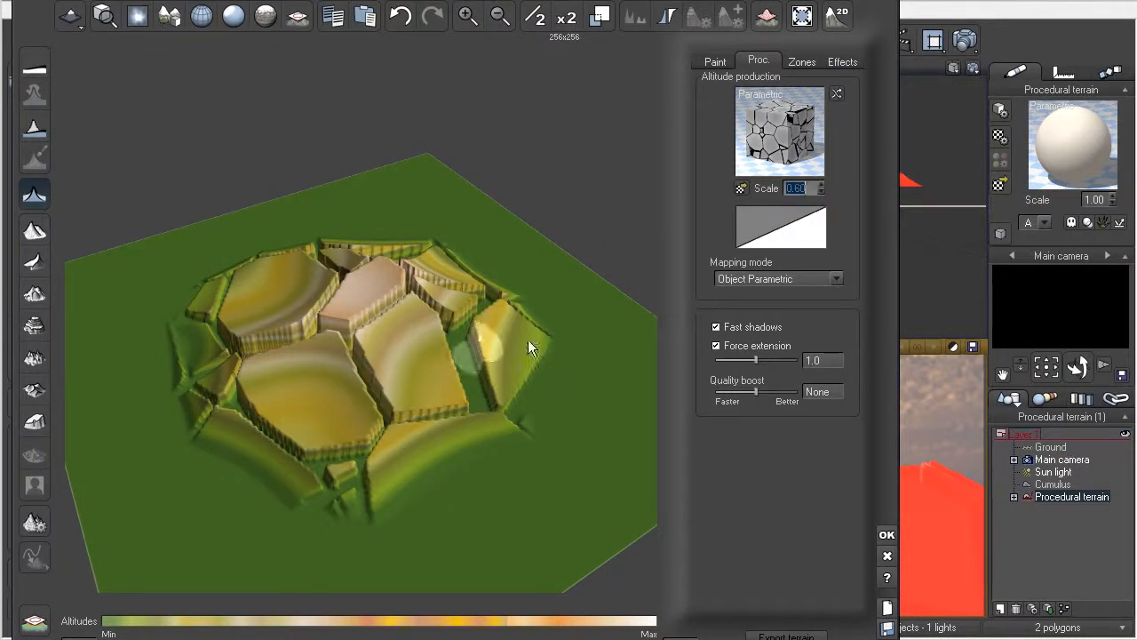
Step: Browse the Bumps and Fractals collections and load Ultrasharp from Fractals as the terrain's altitude function
left_click(778, 133)
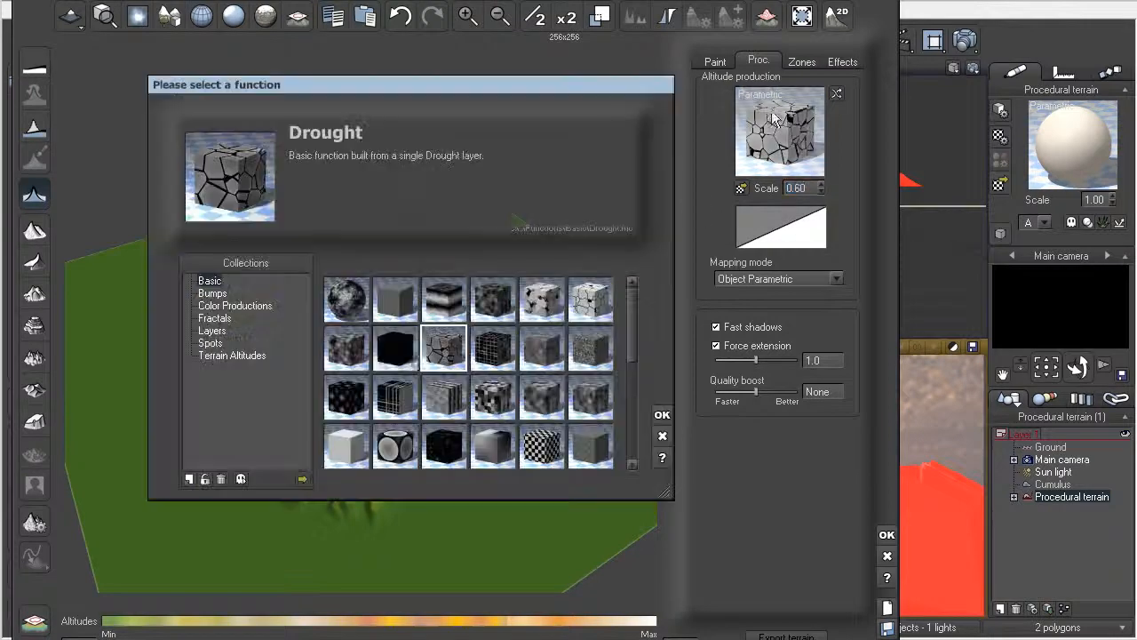
left_click(221, 295)
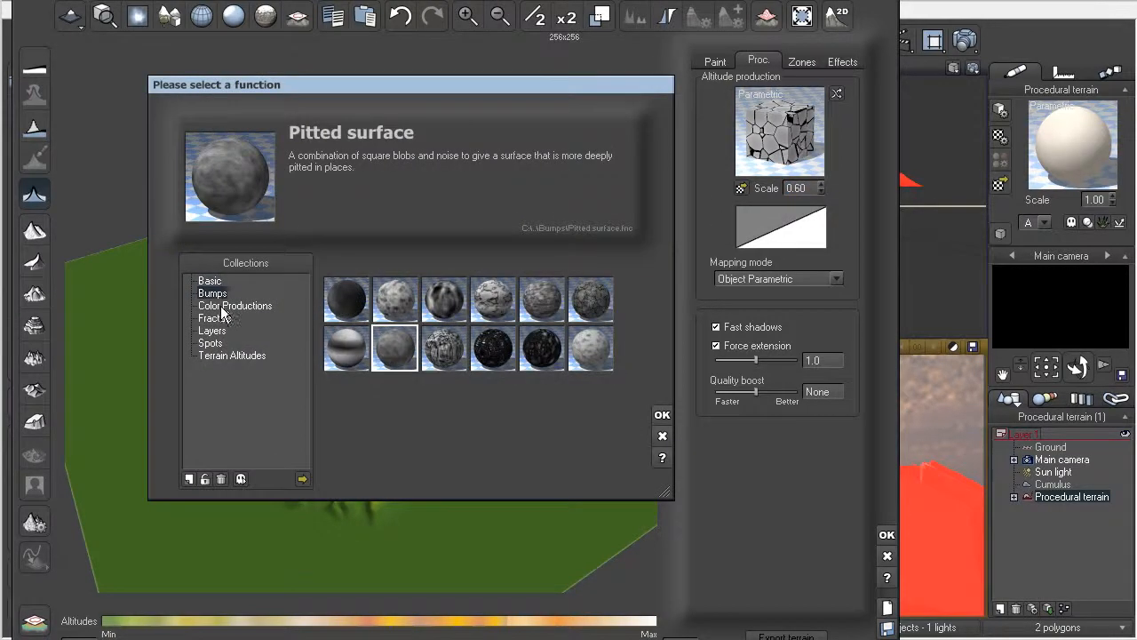
left_click(219, 319)
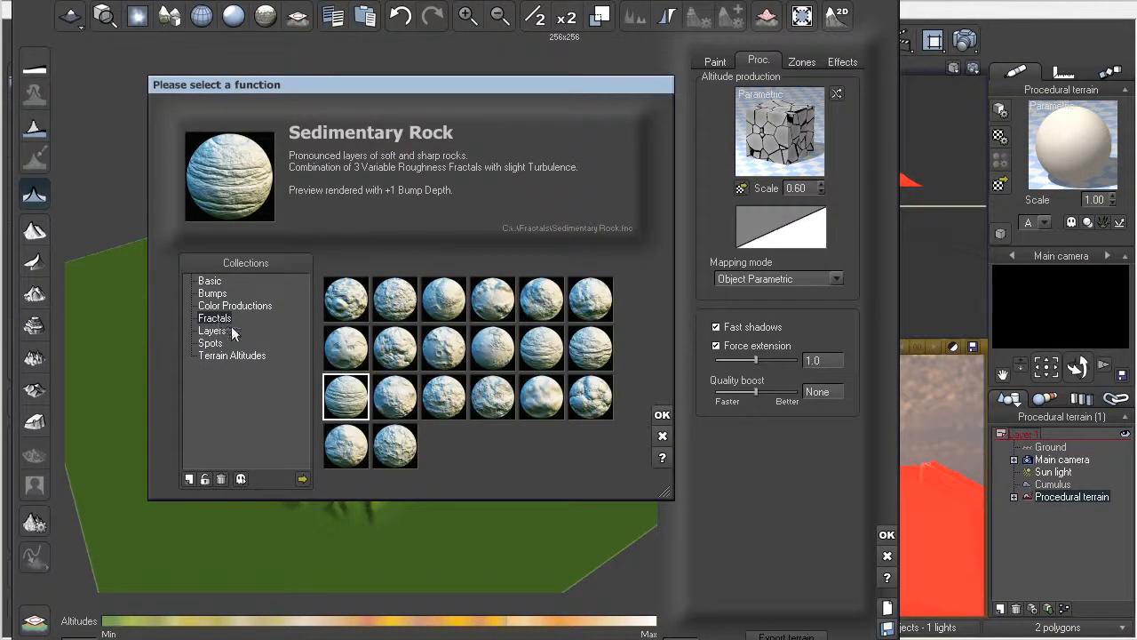
left_click(356, 313)
left_click(396, 302)
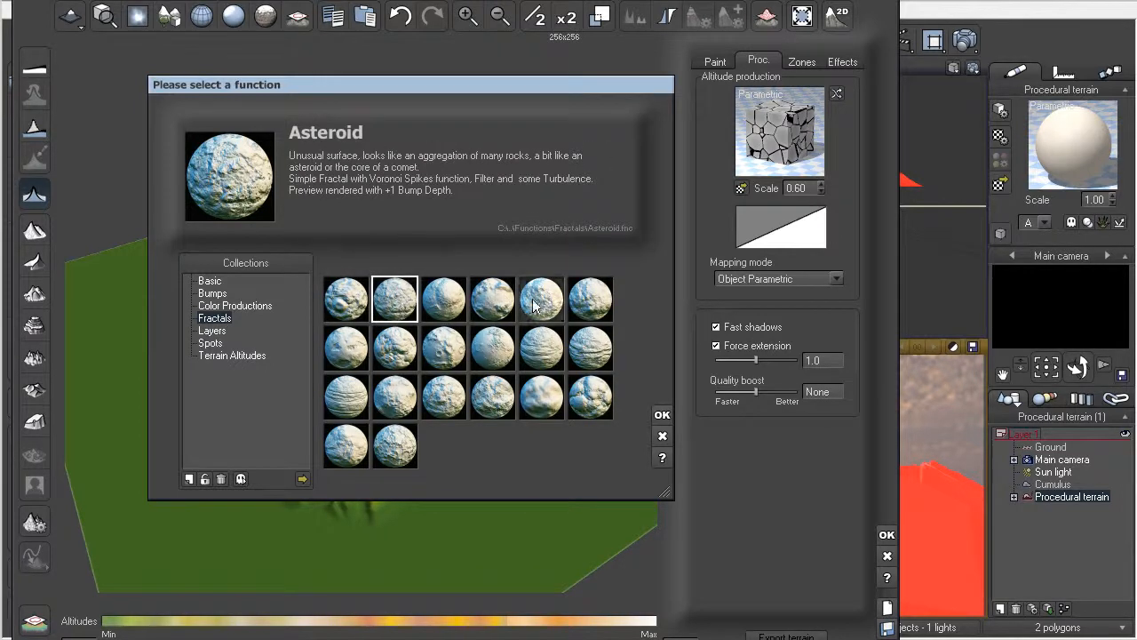
left_click(591, 402)
left_click(397, 450)
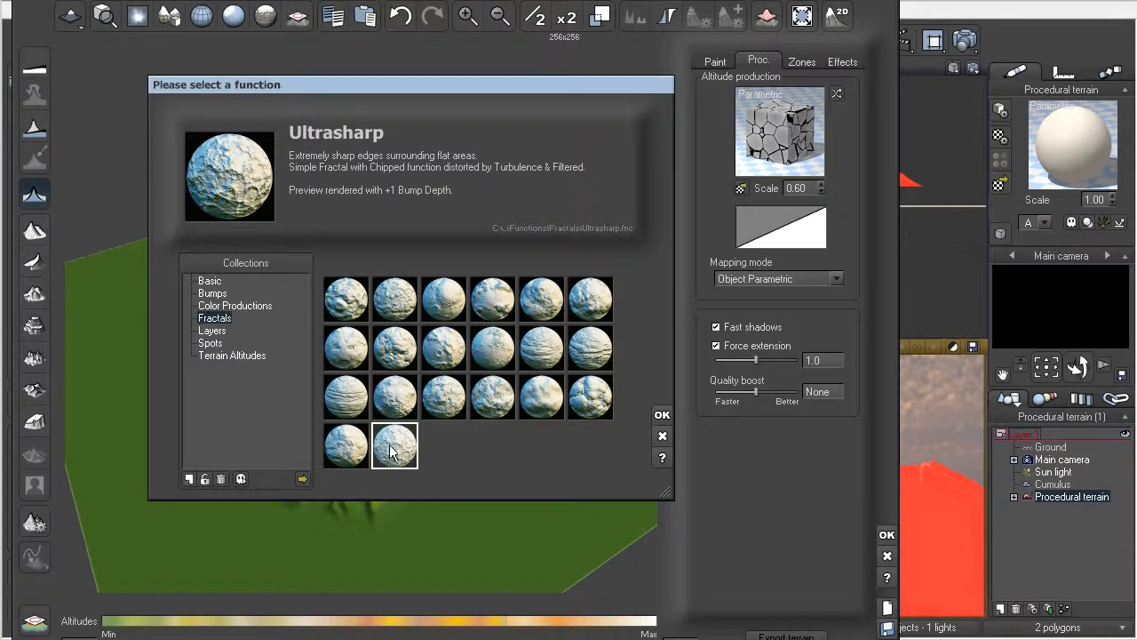
double_click(391, 447)
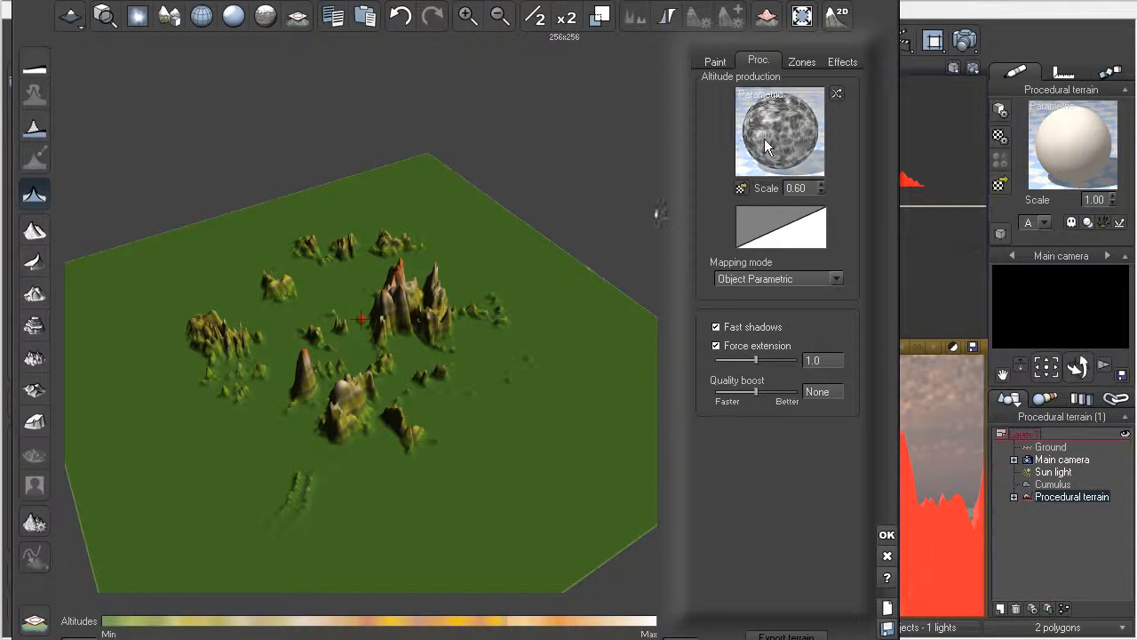
Step: Browse the Terrain Altitudes collection and load Canyon as the terrain's altitude function
left_click(780, 131)
left_click(238, 355)
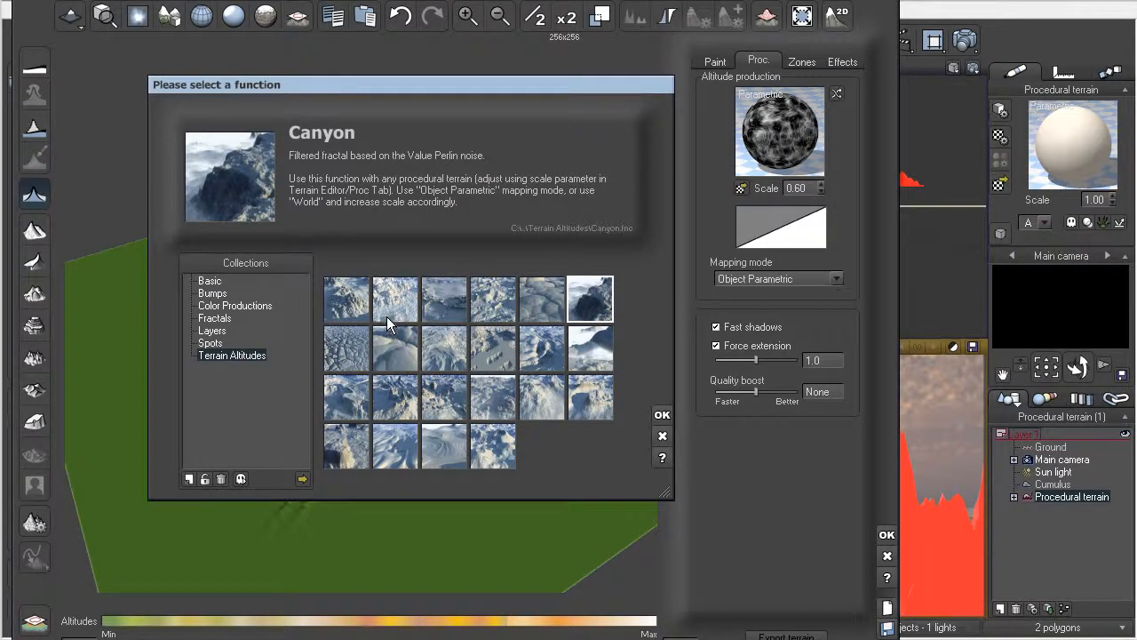
left_click(356, 316)
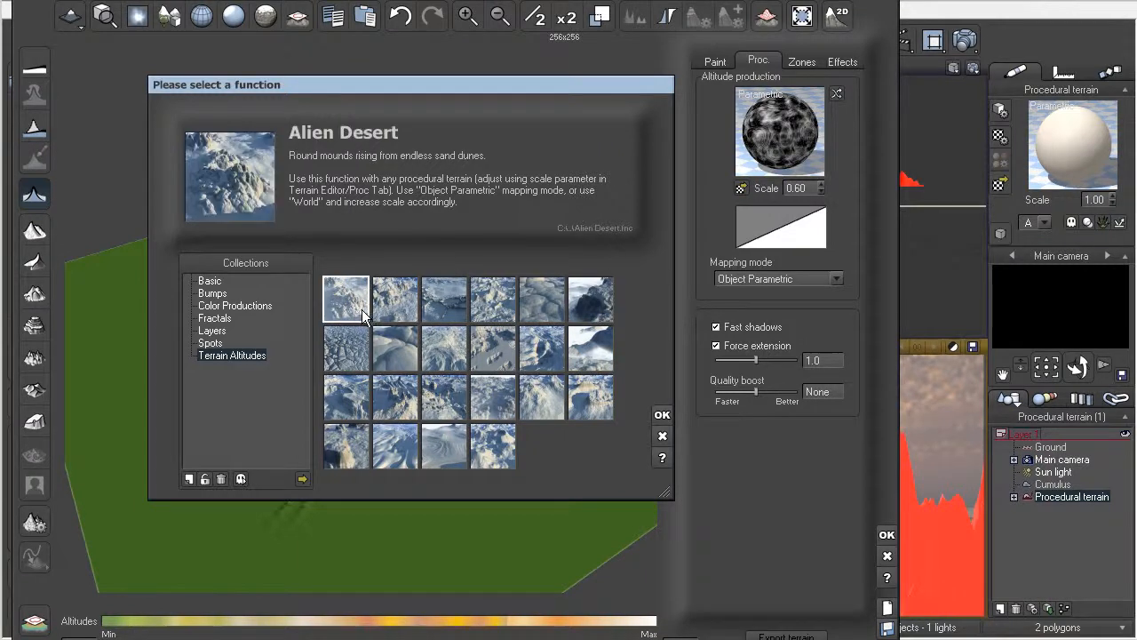
left_click(389, 303)
left_click(579, 318)
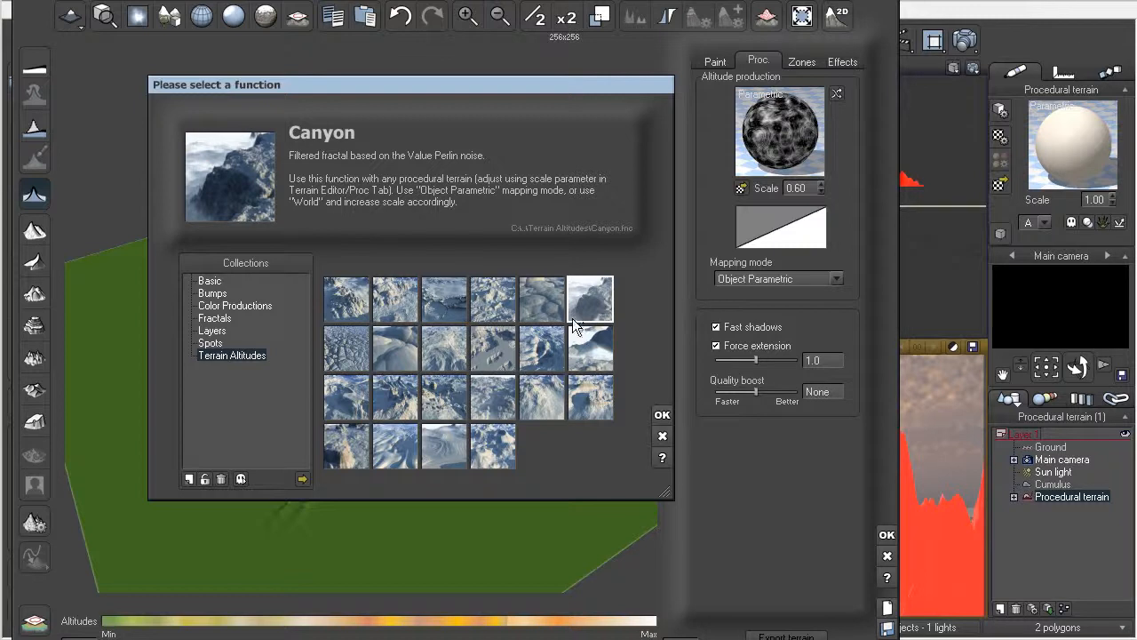
left_click(663, 415)
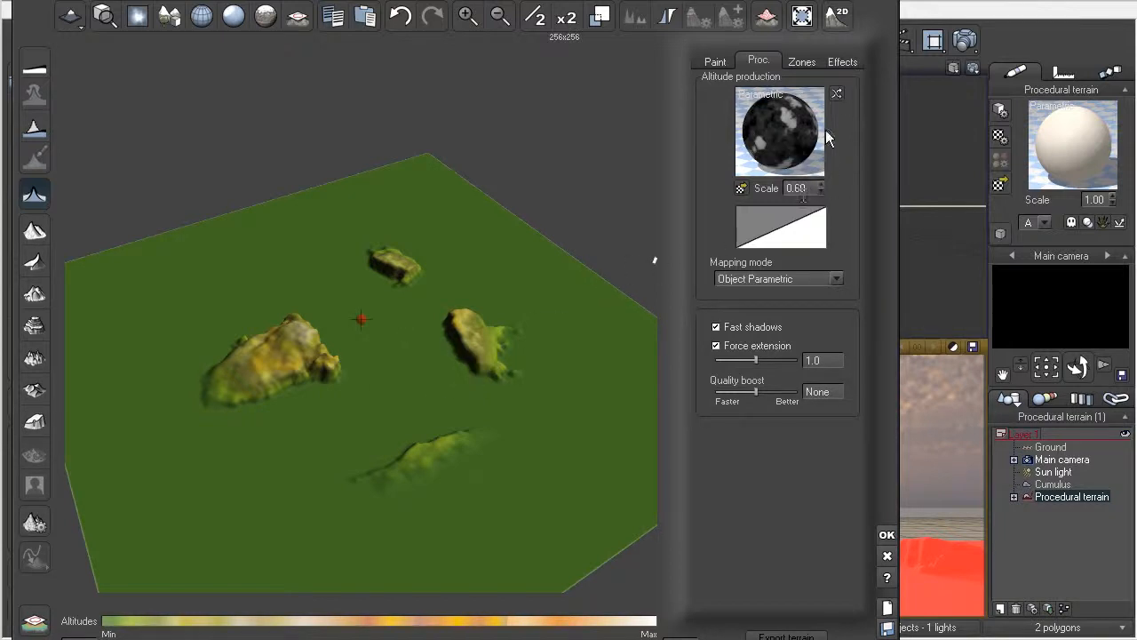
Step: Randomize the Canyon altitude function several times to generate different terrain variations
left_click(836, 92)
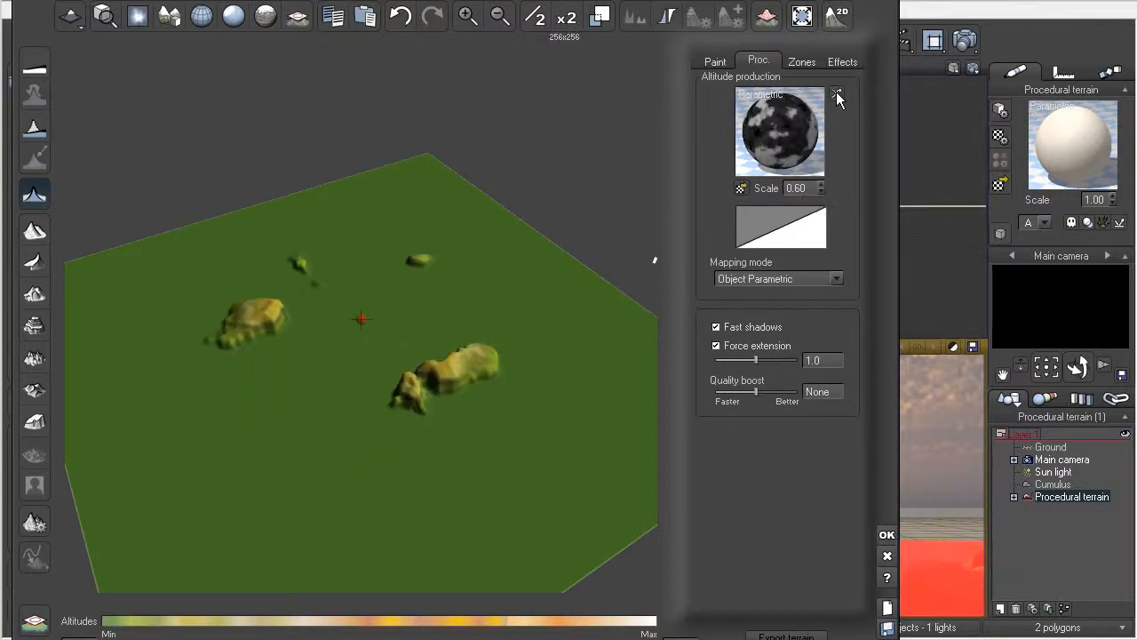
left_click(836, 92)
left_click(836, 93)
left_click(836, 92)
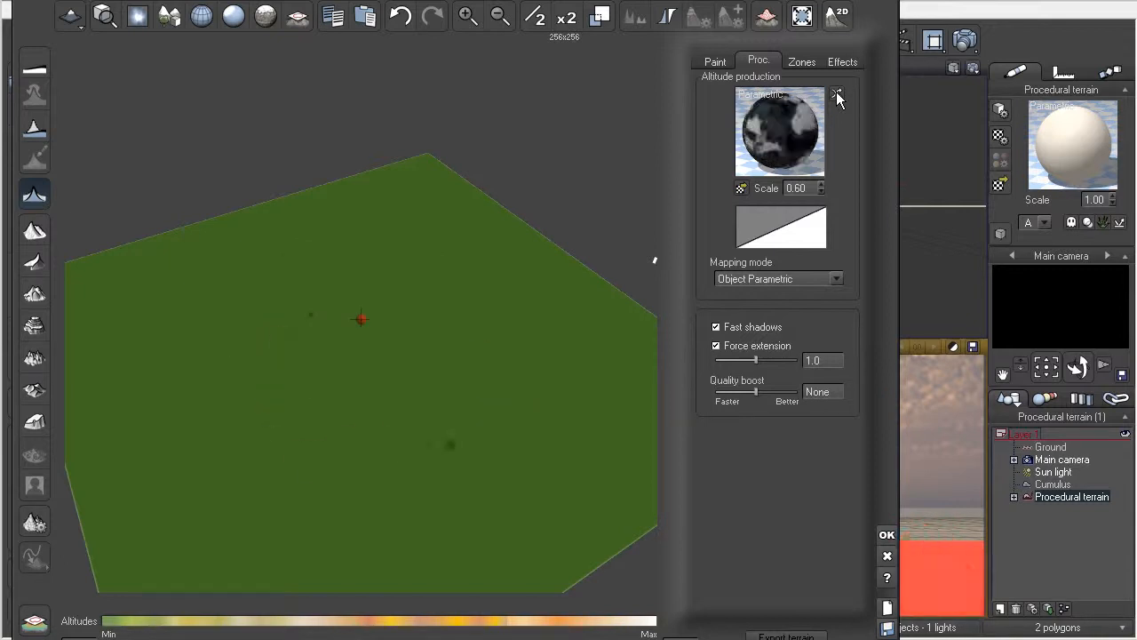
left_click(836, 92)
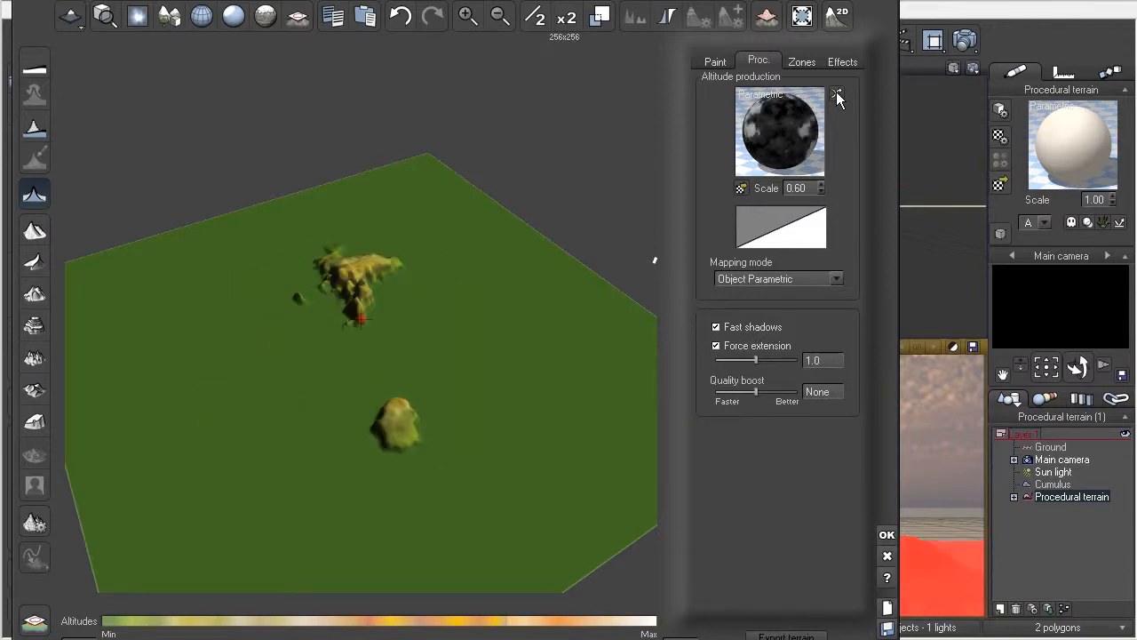
left_click(836, 92)
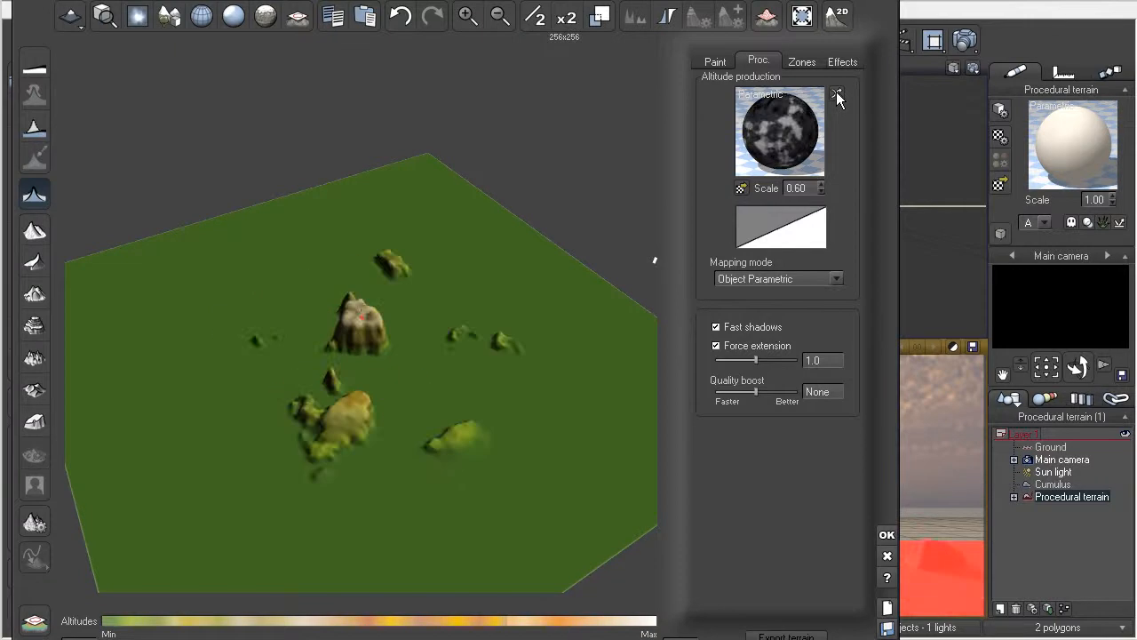
Step: Generate another random variation of the Canyon altitude function and turn off zero edges so the relief reaches the terrain's borders
left_click(836, 92)
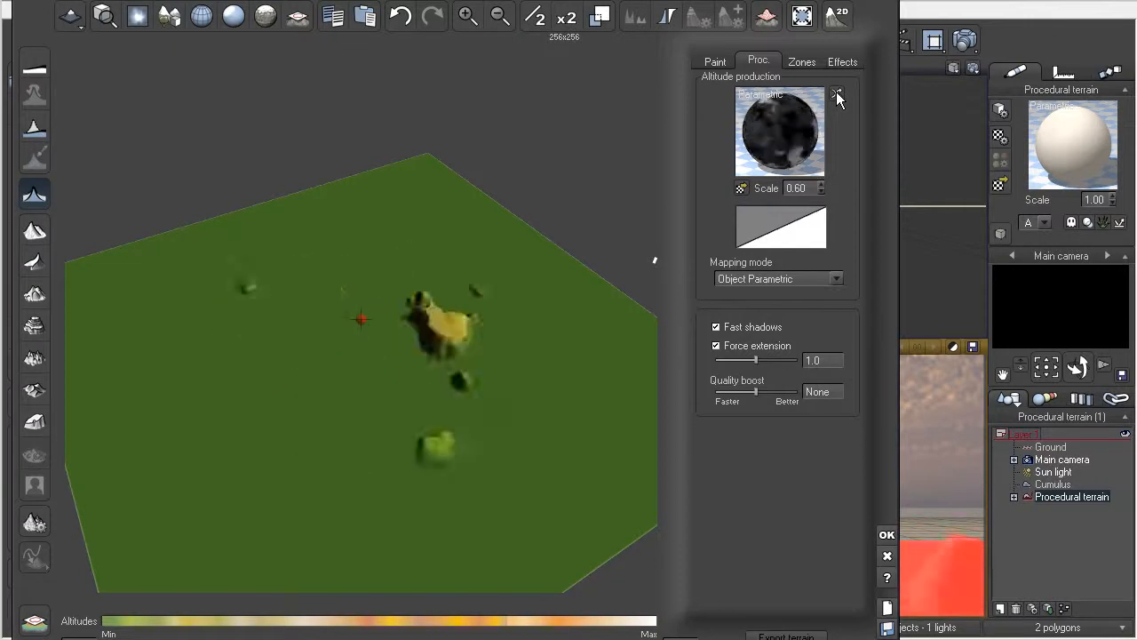
left_click(34, 194)
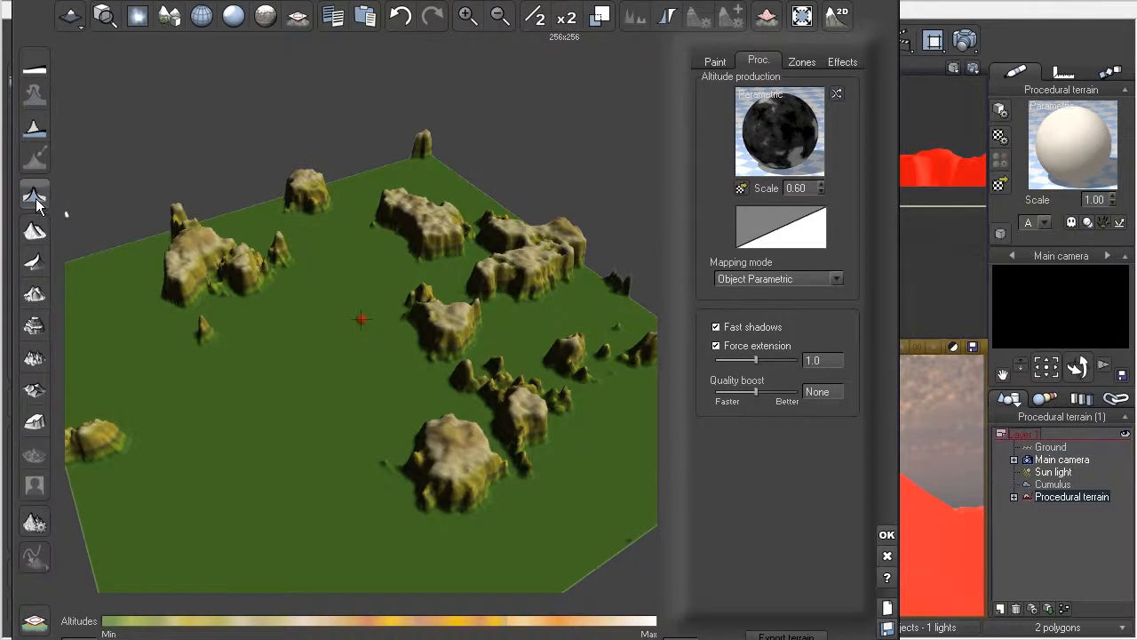
Step: Randomize the terrain's altitude function repeatedly until a layout of scattered canyon formations appears, and accept the terrain edits
left_click(837, 94)
left_click(837, 93)
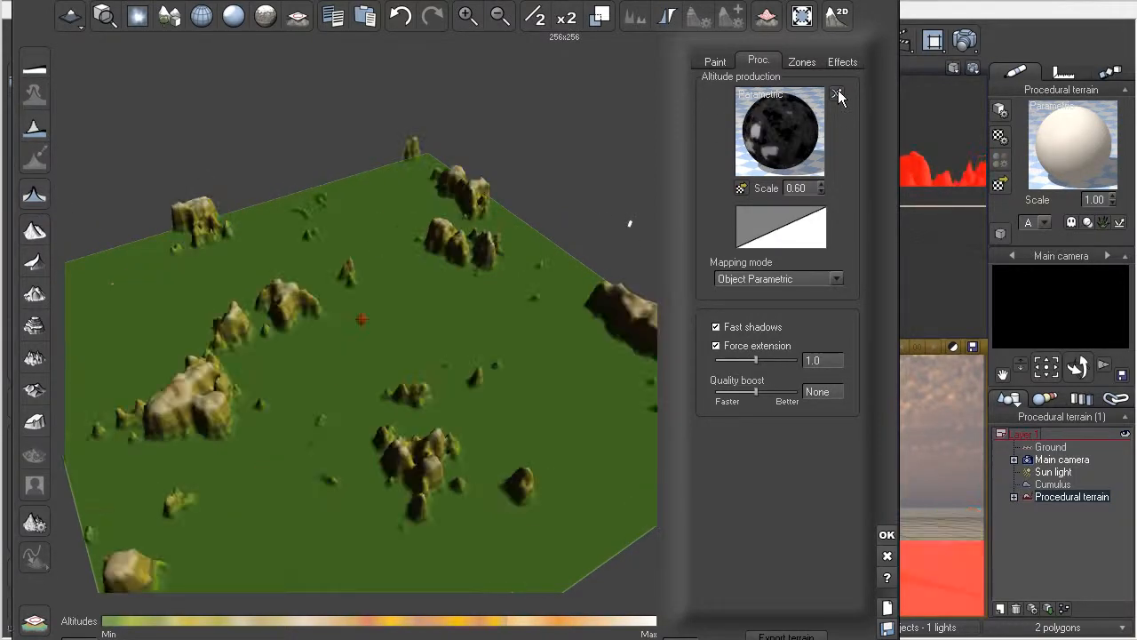
left_click(837, 93)
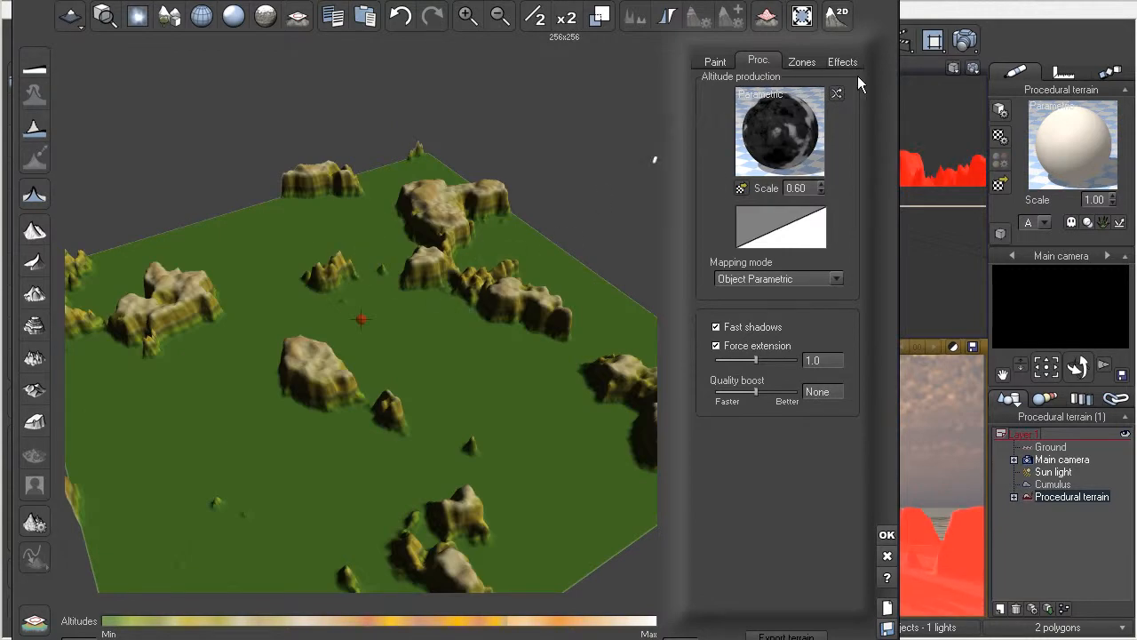
left_click(837, 95)
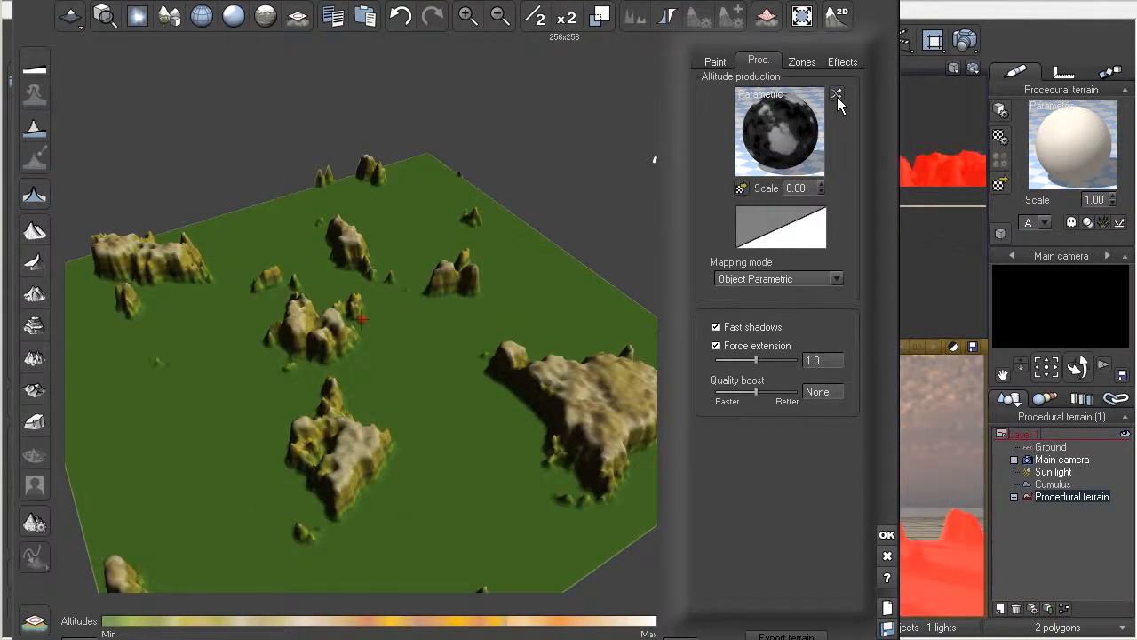
left_click(837, 94)
left_click(837, 94)
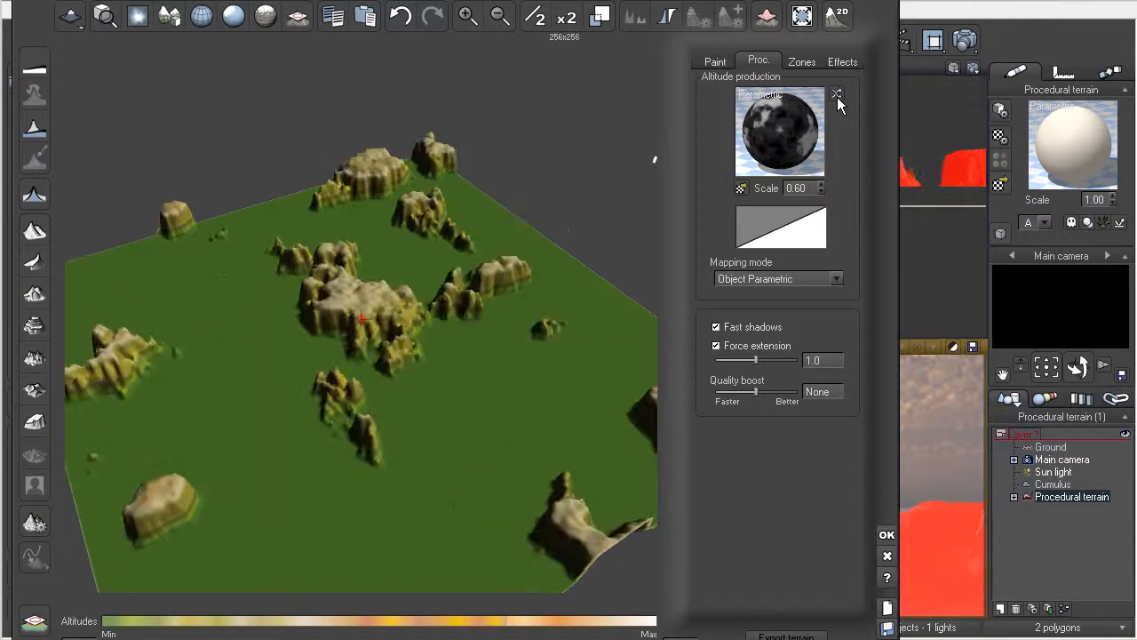
left_click(836, 94)
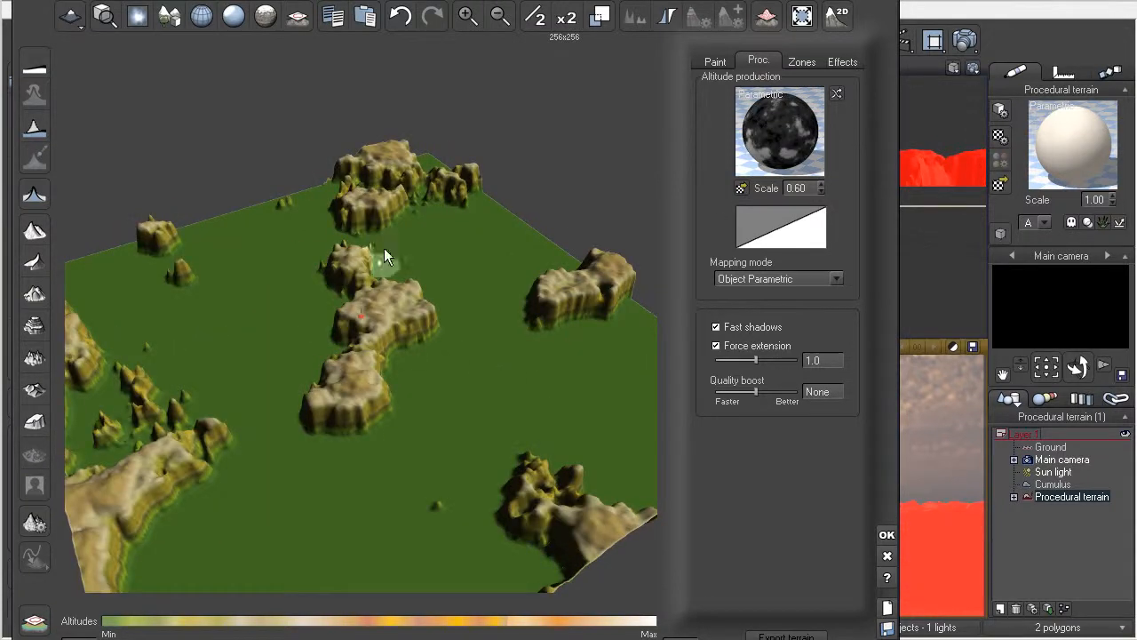
left_click(886, 535)
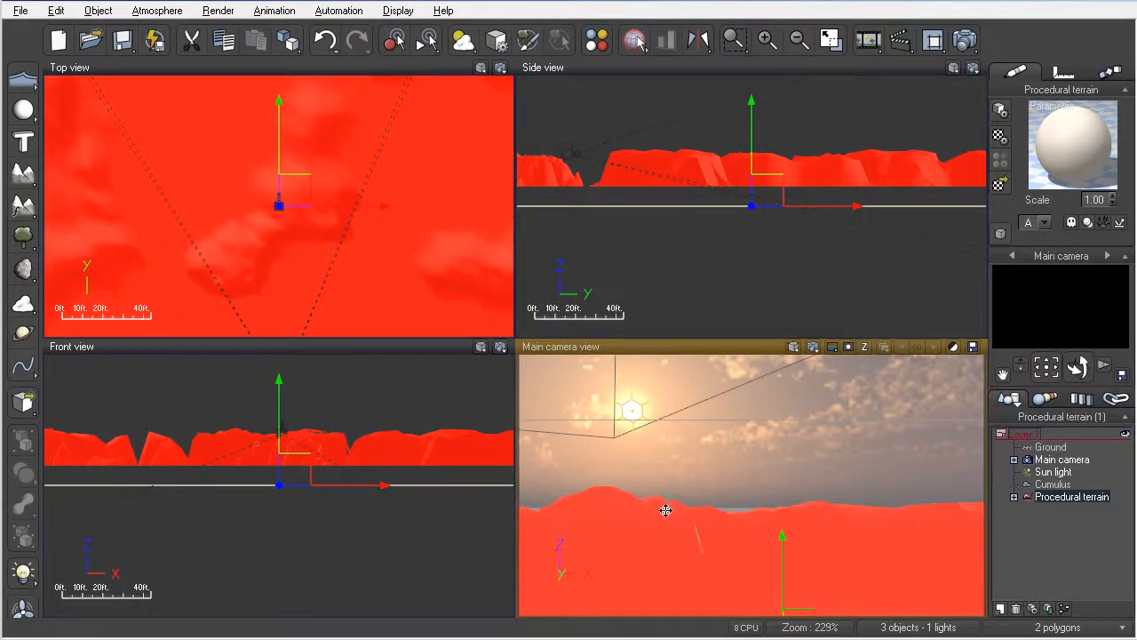
Step: Move the main camera in among the canyon formations, facing the gap between two rock masses
mouse_move(701, 515)
middle_mouse_down()
mouse_move(701, 501)
mouse_move(690, 516)
middle_mouse_up()
right_click_drag(728, 512, 860, 508)
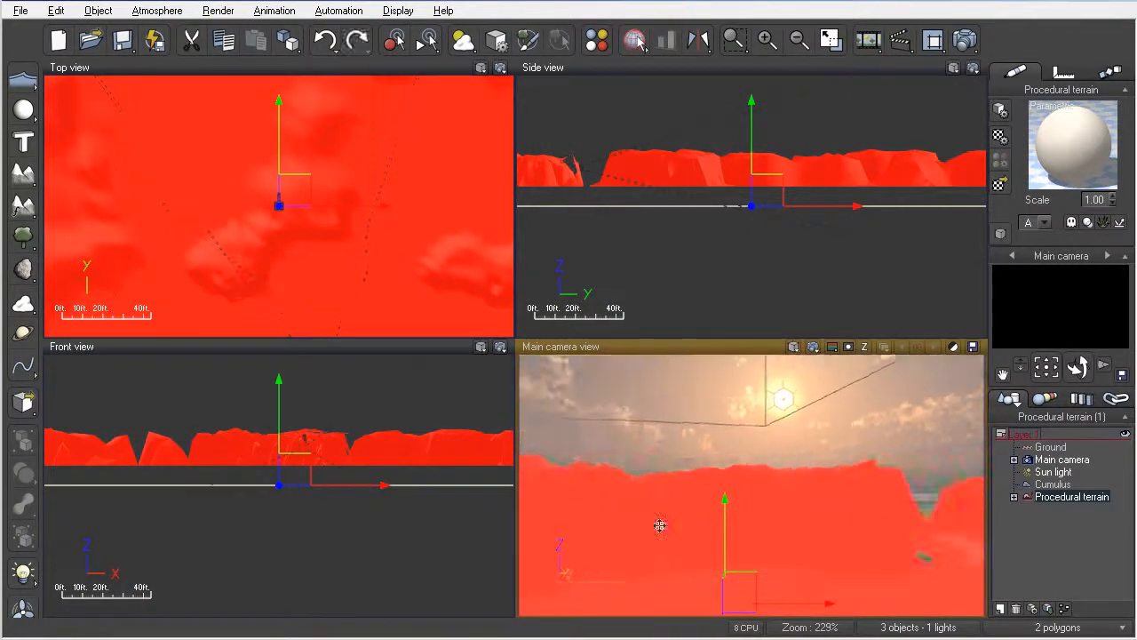
middle_click_drag(860, 507, 814, 499)
right_click_drag(814, 499, 798, 491)
scroll(774, 503, "up", 5)
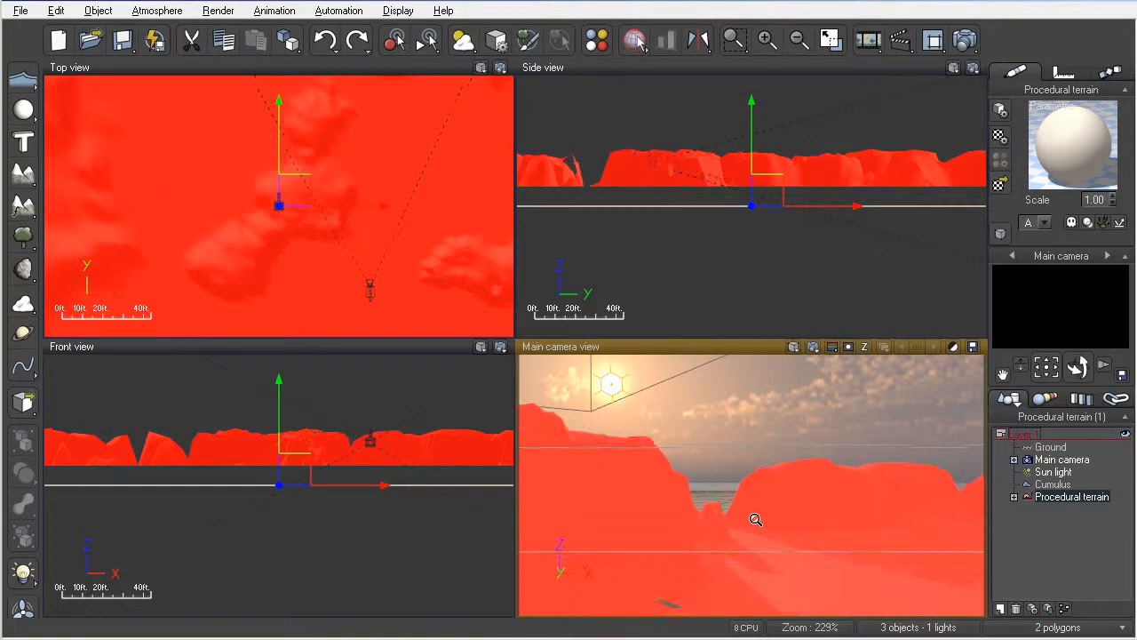
Step: Reframe the main camera on the valley between the cliffs with the sun in view, render it, and accept the post render options
mouse_move(756, 526)
middle_mouse_down()
mouse_move(770, 528)
mouse_move(747, 528)
middle_mouse_up()
right_click_drag(746, 528, 569, 539)
mouse_move(728, 535)
middle_mouse_down()
mouse_move(745, 533)
mouse_move(713, 527)
middle_mouse_up()
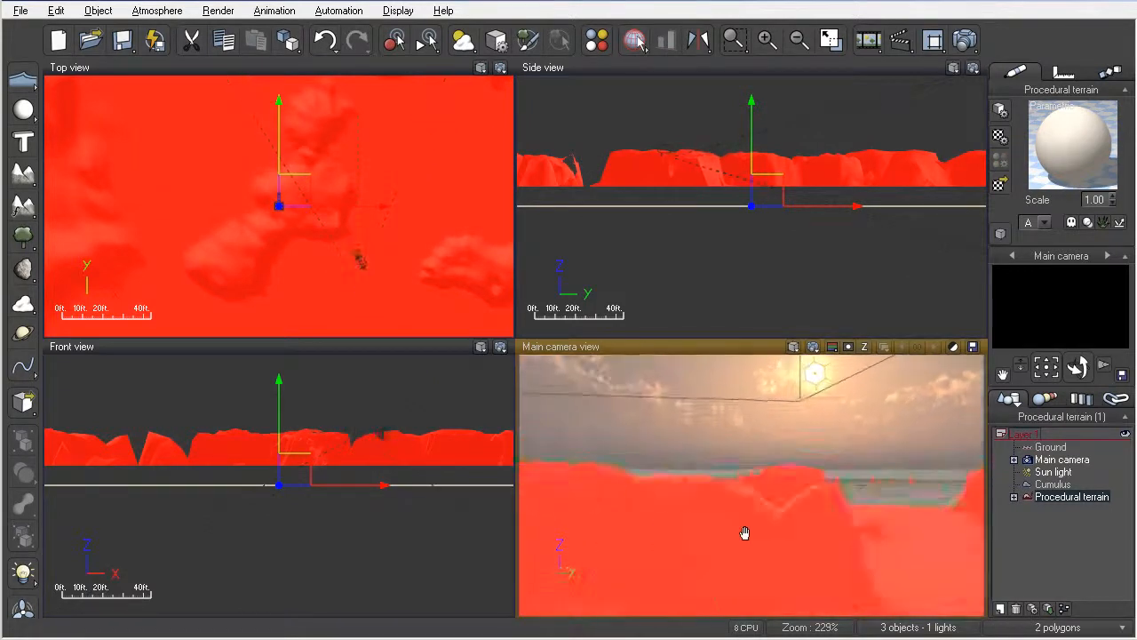
right_click_drag(715, 531, 685, 503)
middle_click_drag(687, 514, 725, 504)
right_click_drag(727, 503, 746, 502)
middle_click_drag(746, 502, 747, 502)
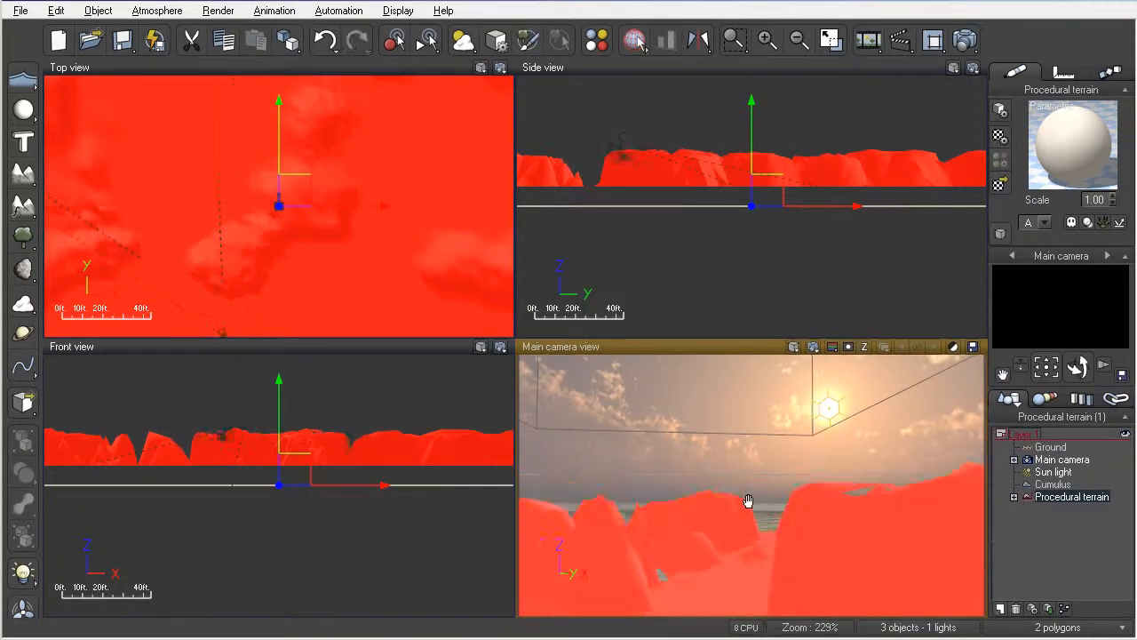
left_click(813, 346)
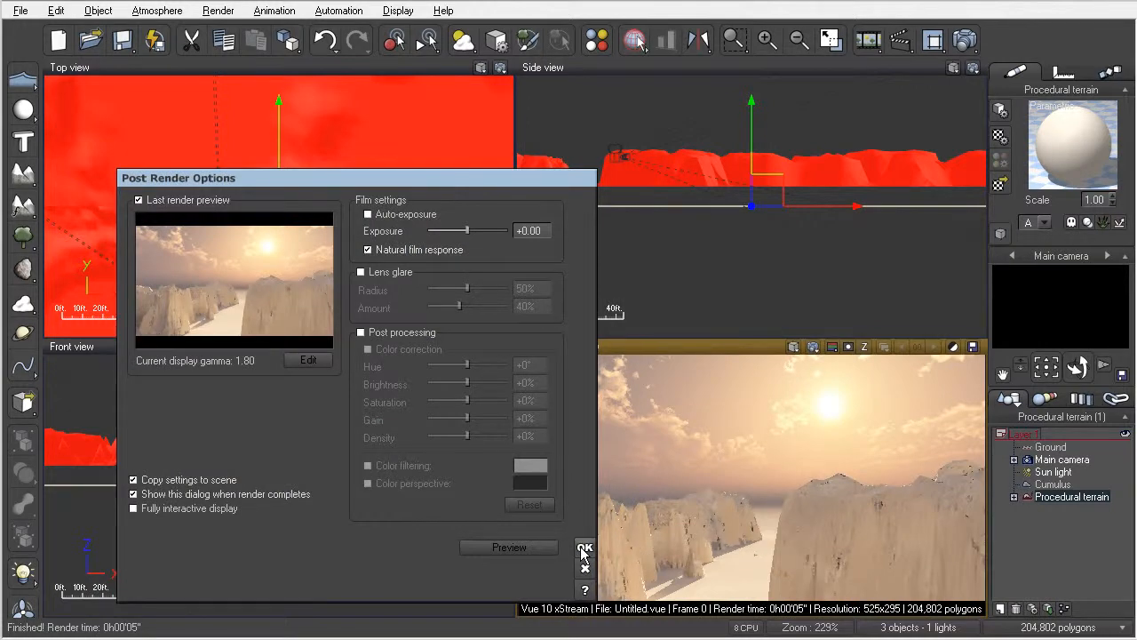
left_click(584, 548)
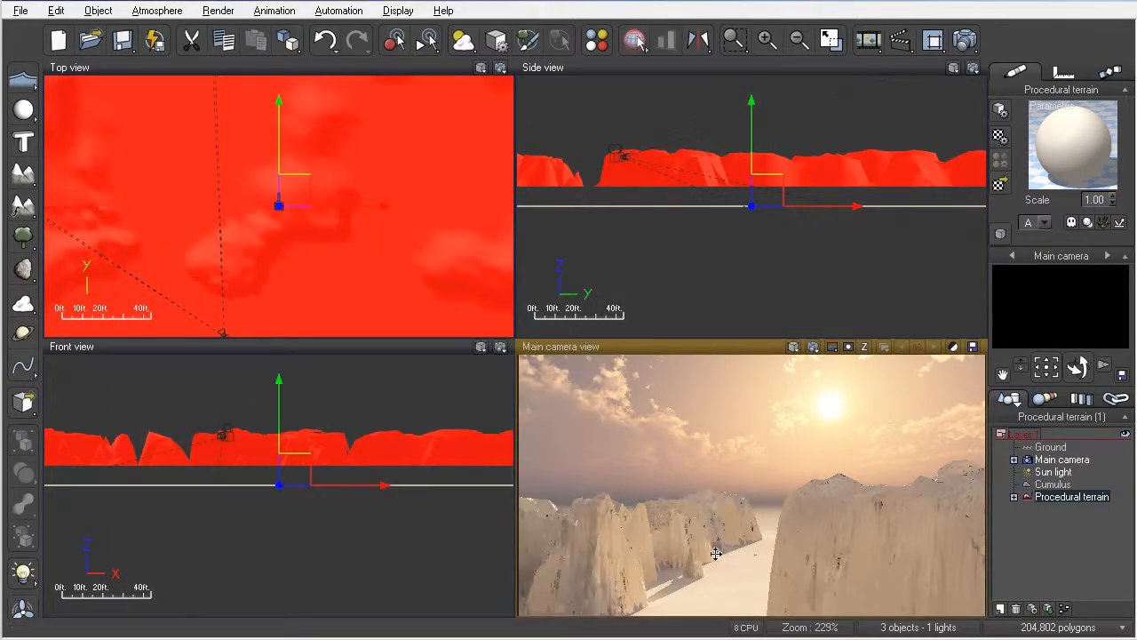